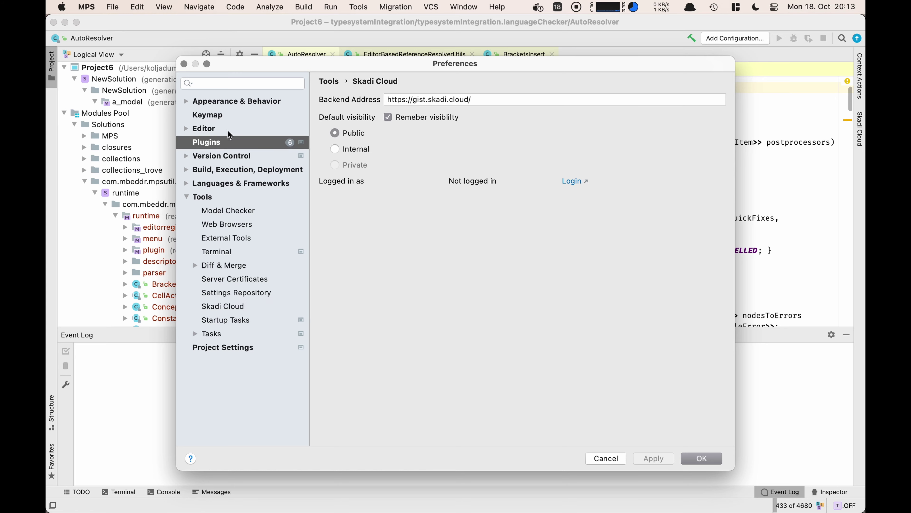
Step: Search the installed plugins for "skadi" to check the Skadi Cloud - Gist plugin, and close the preferences
type("skadi")
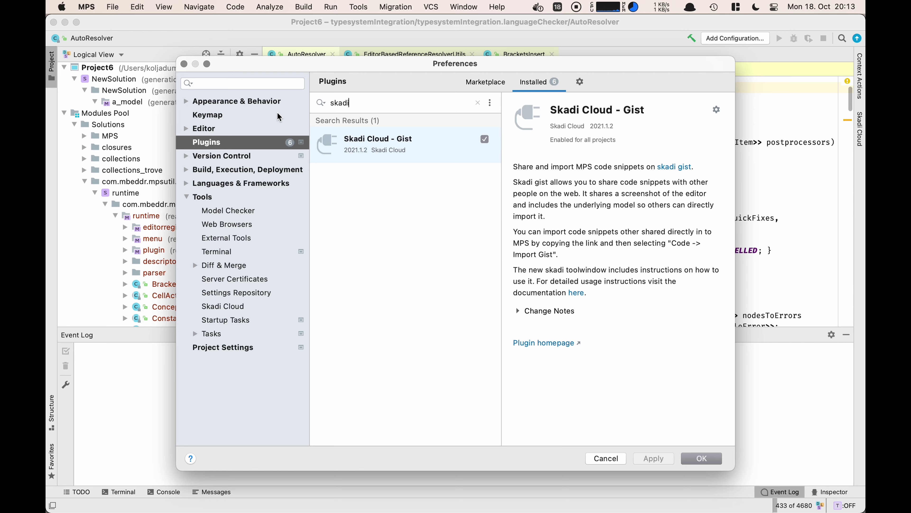
left_click(184, 64)
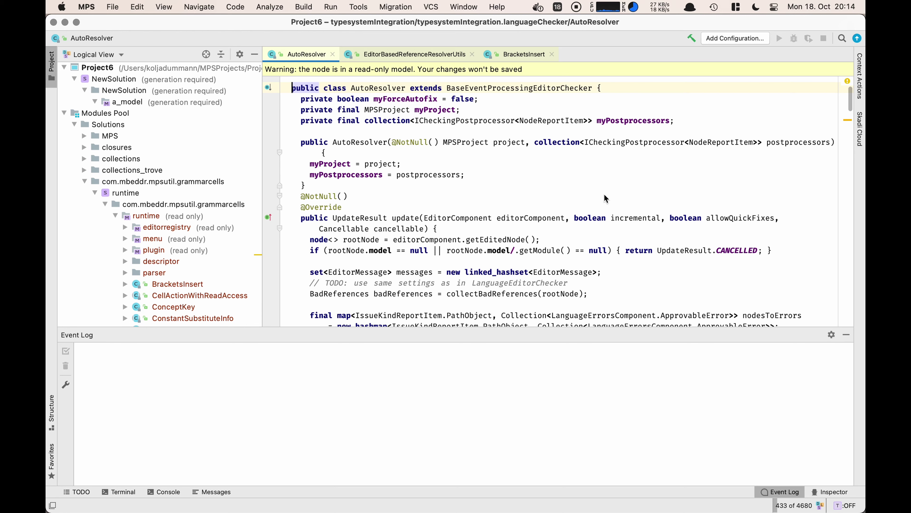
Step: View the Skadi Cloud tool window and its linked help page in Safari, and return to MPS with the tool window hidden
left_click(859, 148)
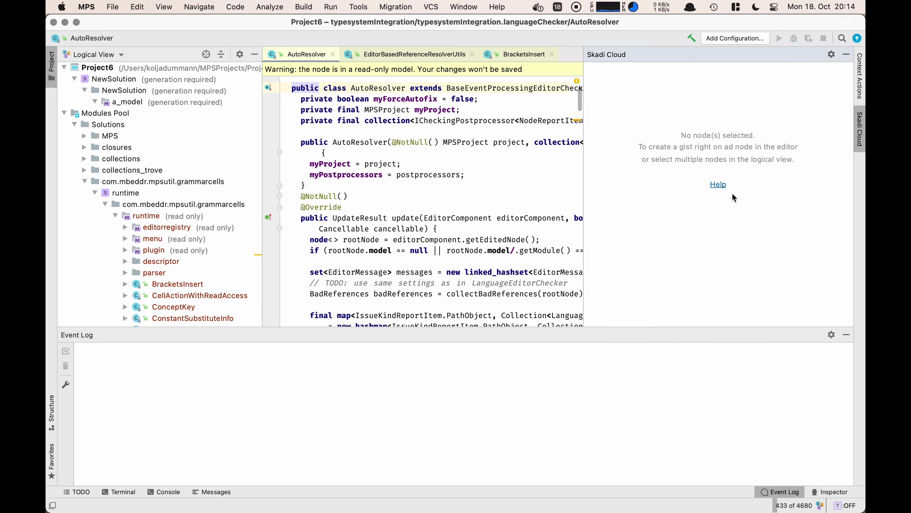
left_click(716, 185)
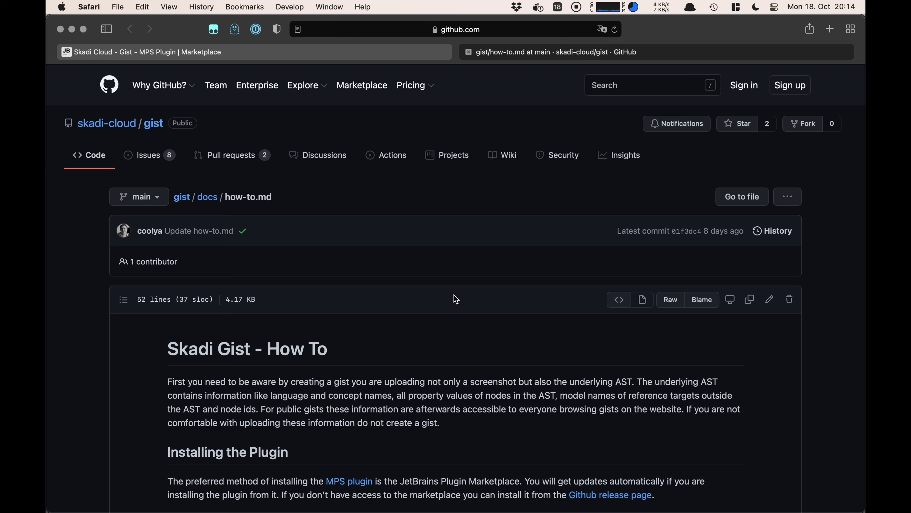
left_click(469, 52)
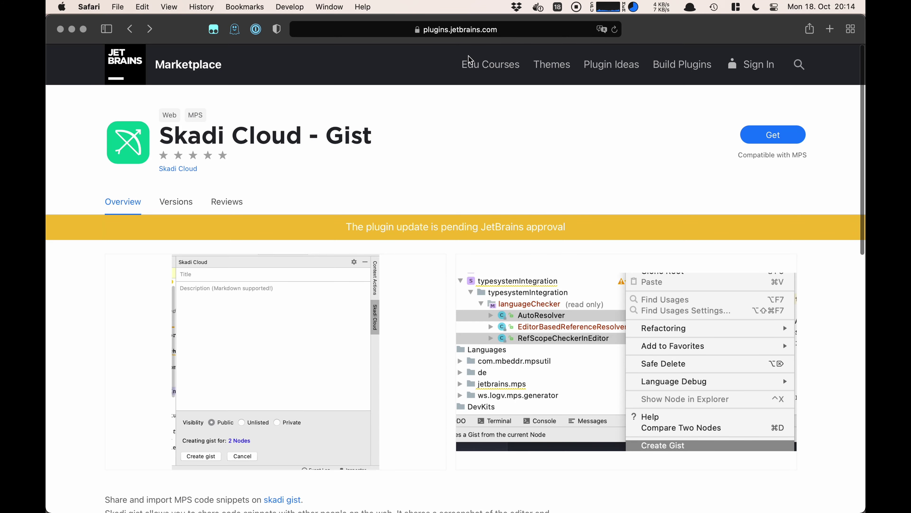
key("super+Tab")
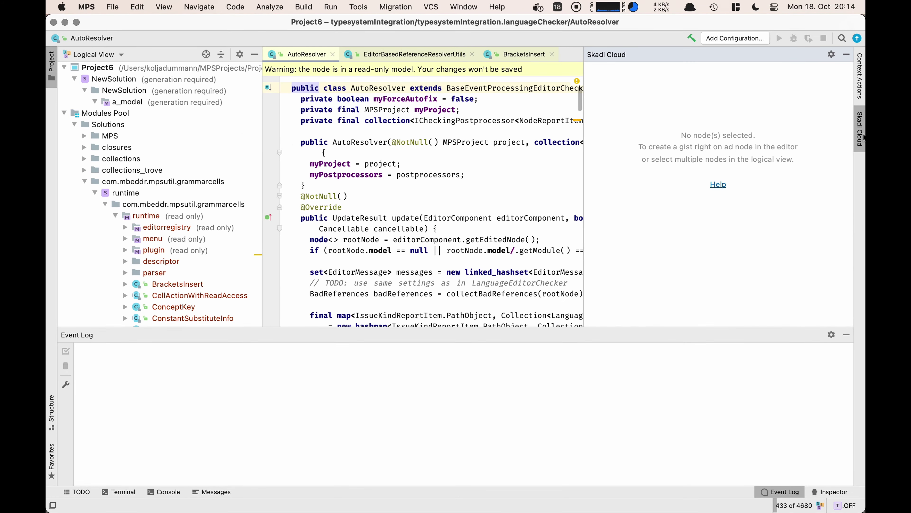
left_click(860, 137)
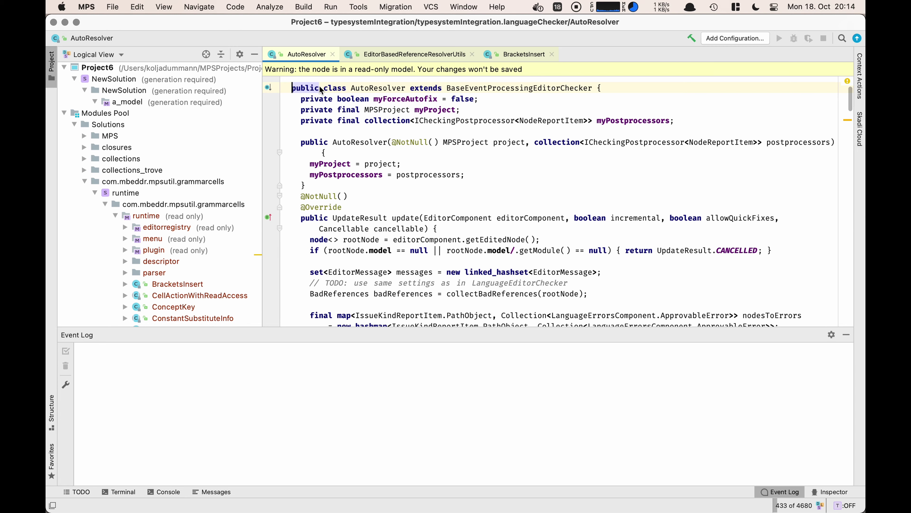
Step: Start creating a gist from the AutoResolver class in the editor
scroll(141, 135, "down", 10)
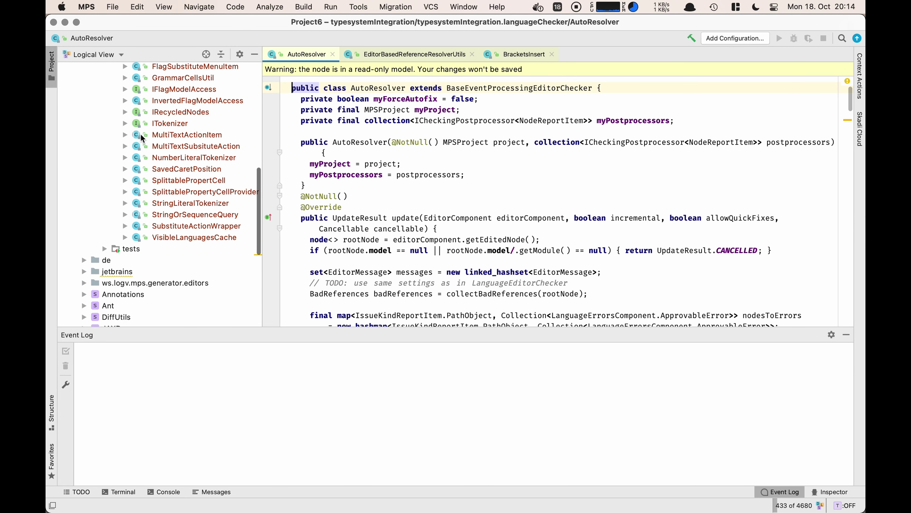
scroll(140, 134, "up", 3)
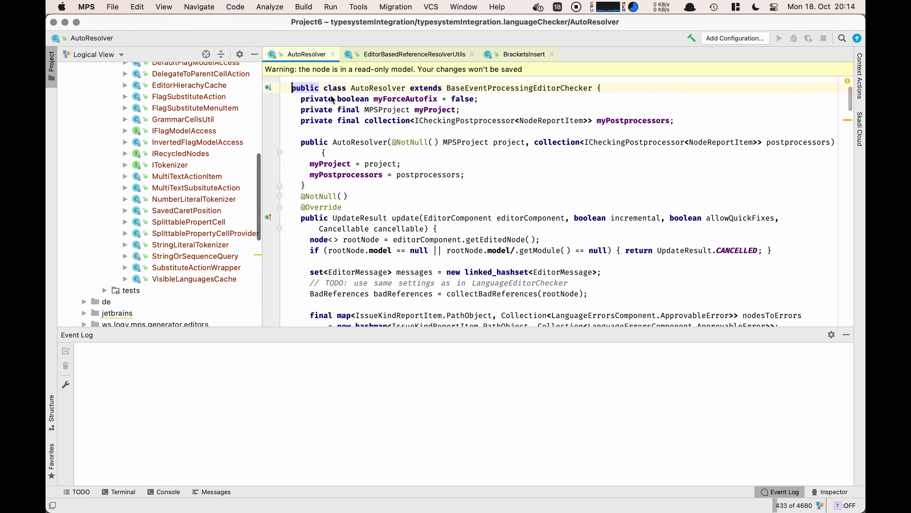
left_click(383, 88)
right_click(383, 88)
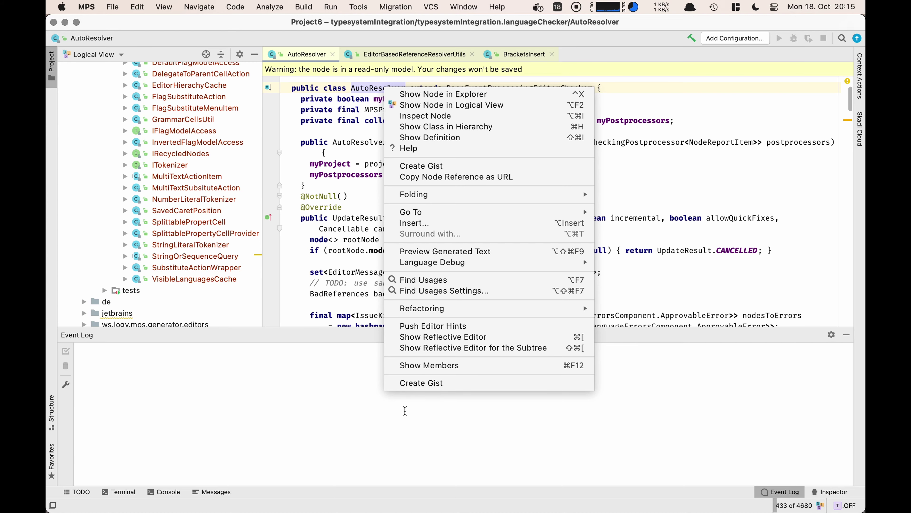
left_click(416, 383)
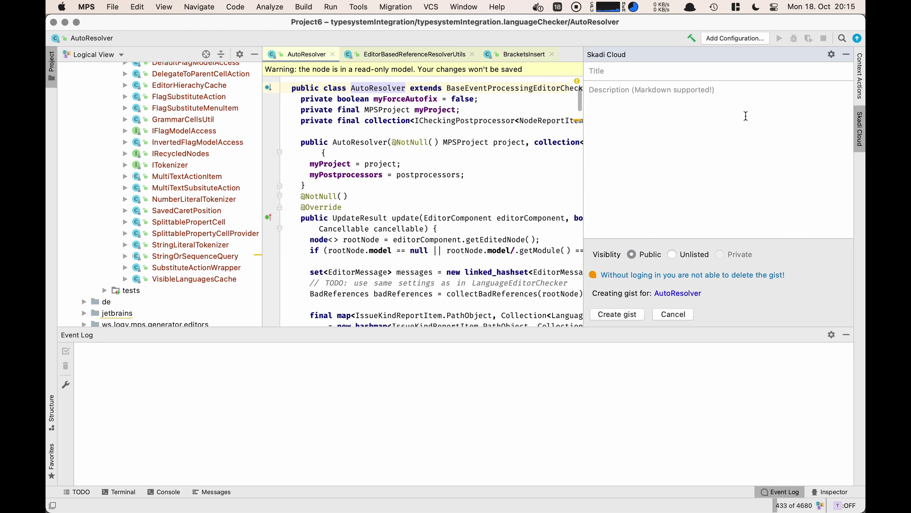
Step: Enter "This is my first Gist" as the gist's title and move to its description
left_click(639, 79)
type("This is my first Gist")
left_click(589, 90)
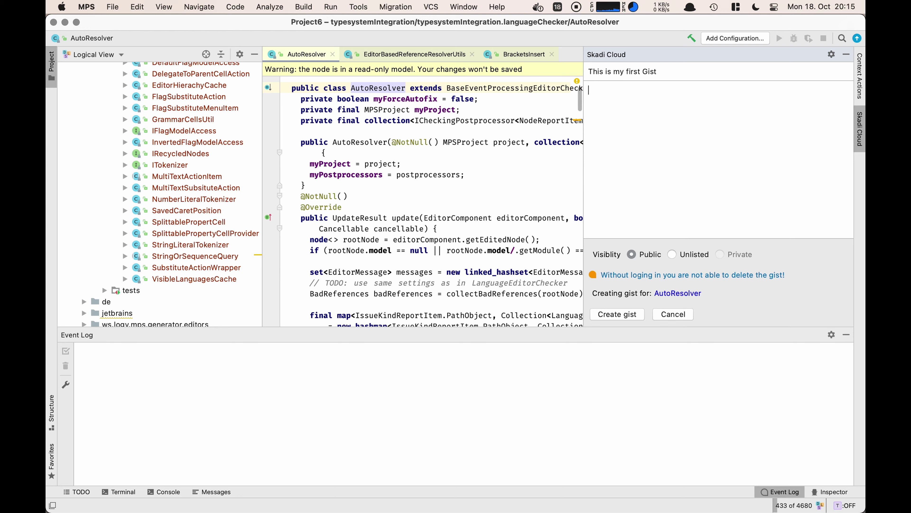
type("Some nice")
type(" t")
key("BackSpace")
key("BackSpace")
type("te")
key("alt+BackSpace")
key("alt+BackSpace")
key("alt+BackSpace")
Step: Describe the gist as "I wanted to try this **plugin**." and create it with public visibility
type("I wanted to try this plug")
key("alt+BackSpace")
type("**plugin**.")
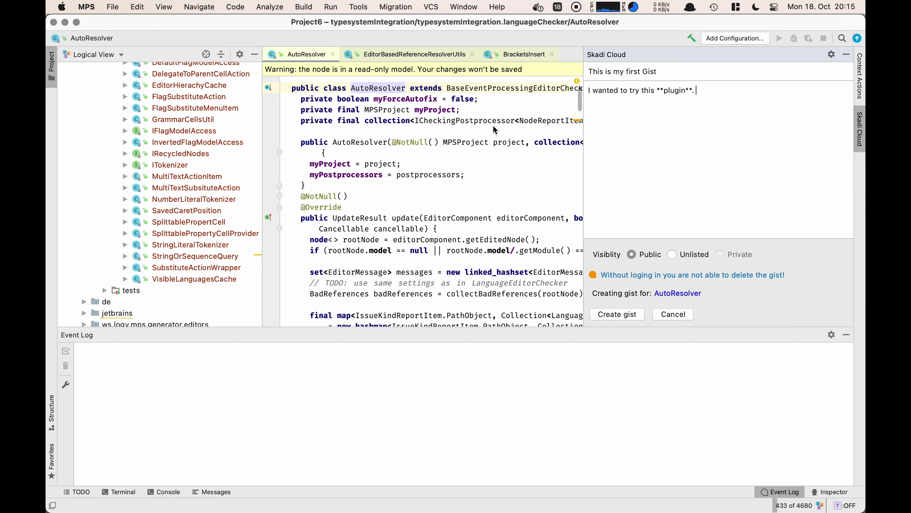
left_click(610, 315)
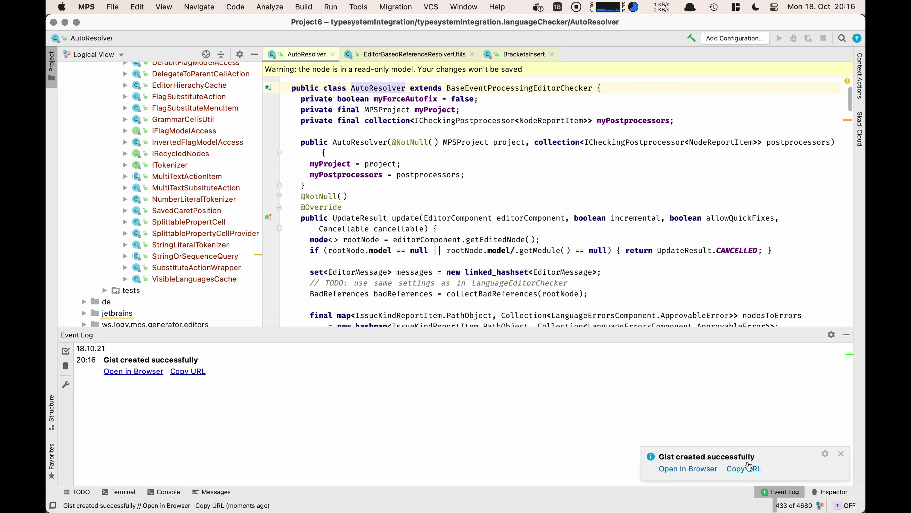
Step: Open the newly created gist in the browser and select its full URL for copying
left_click(703, 469)
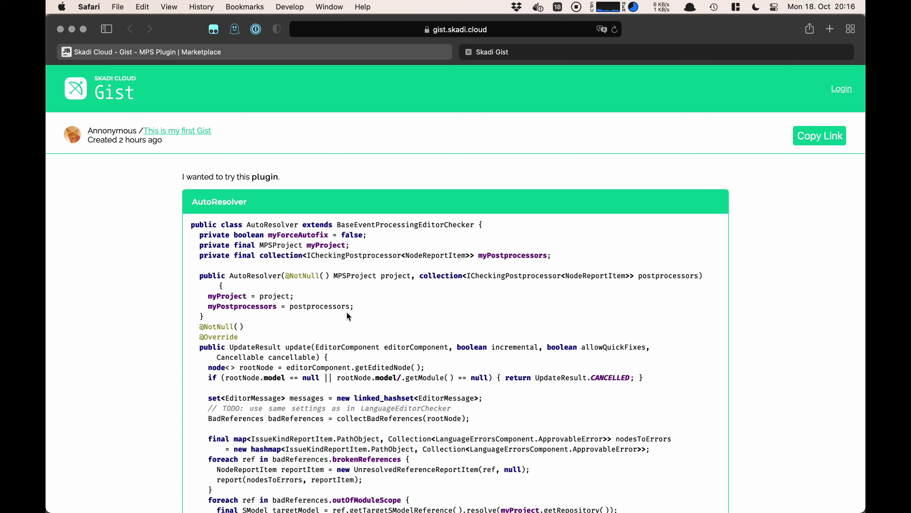
left_click(224, 177)
left_click(365, 22)
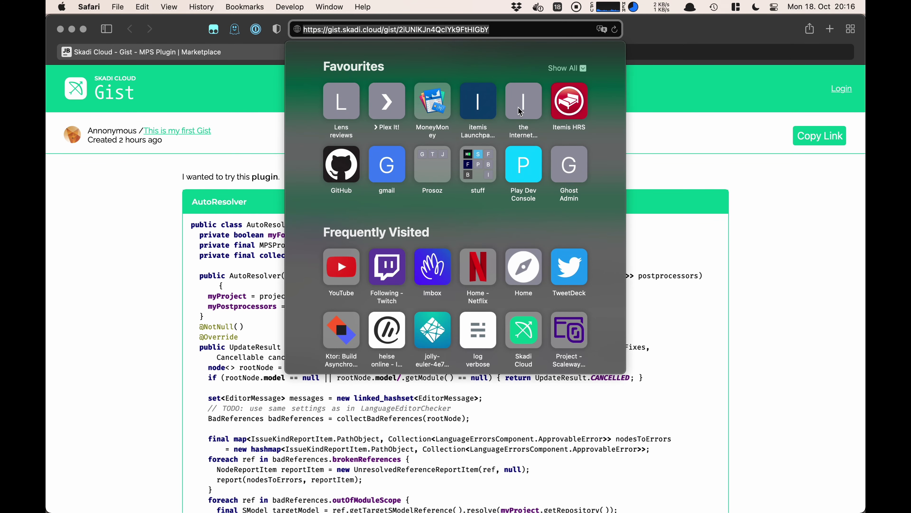
Step: Switch to Slack and send the gist's URL as a message in your own direct-message space
key("super+Tab")
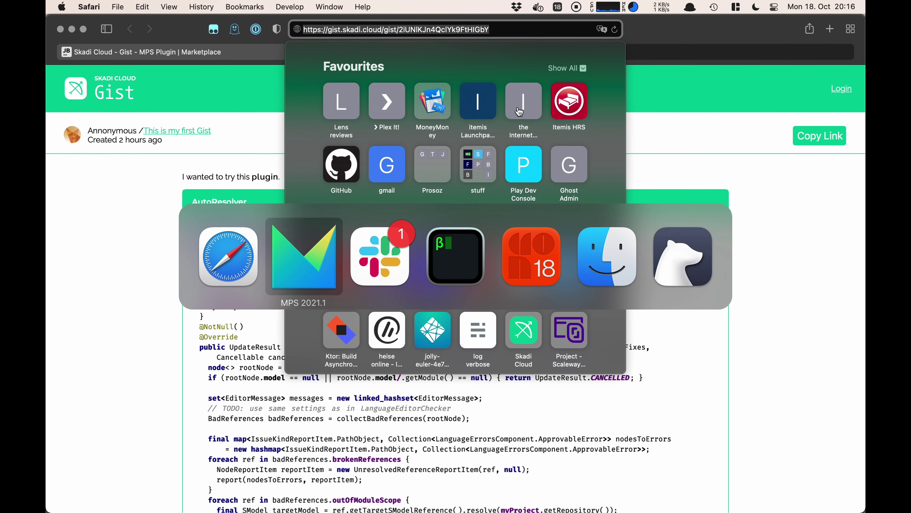
key("super+Tab")
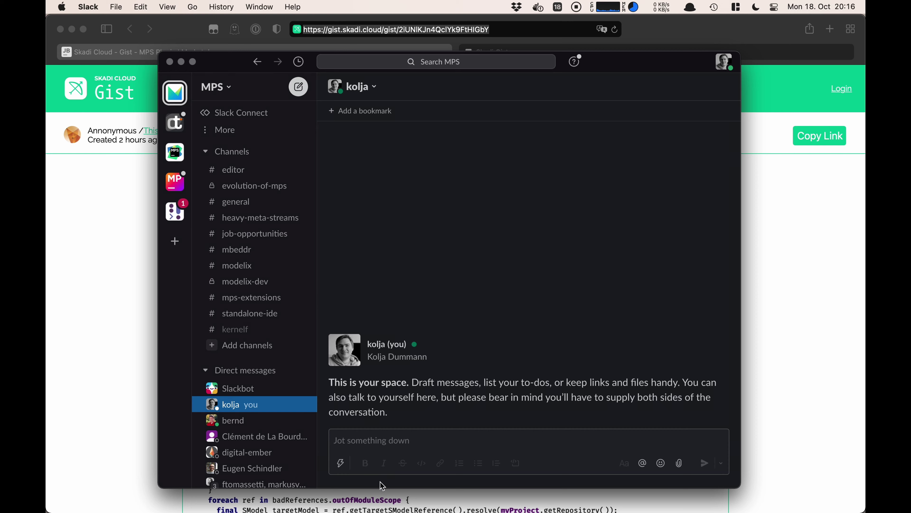
type("https://gist.skadi.cloud/gist/2iUNlKJn4QclYk9FtHIGbY")
type("#")
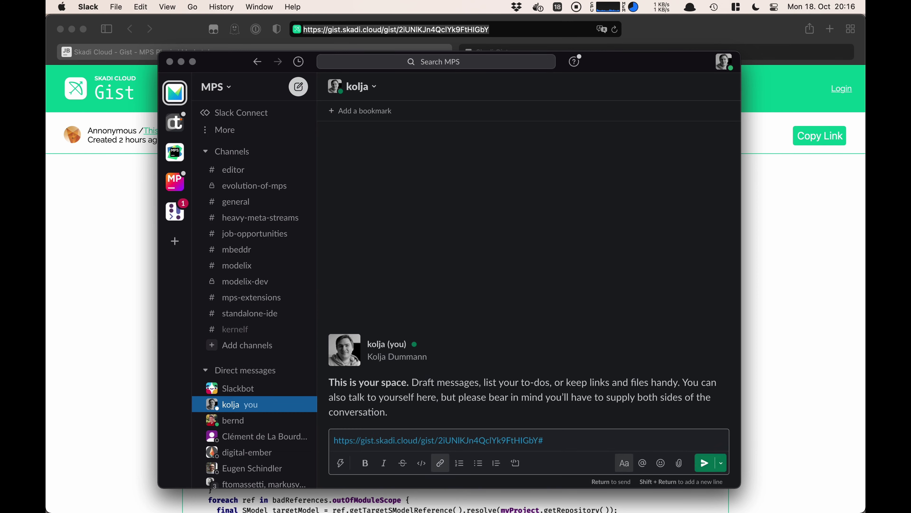
key("BackSpace")
key("Return")
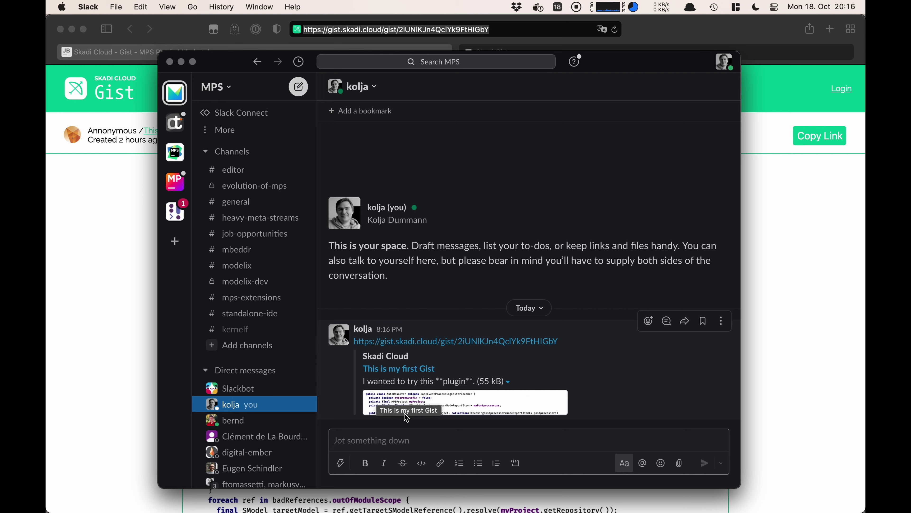
Step: View the enlarged preview image of the gist in the Slack message and close it
left_click(465, 398)
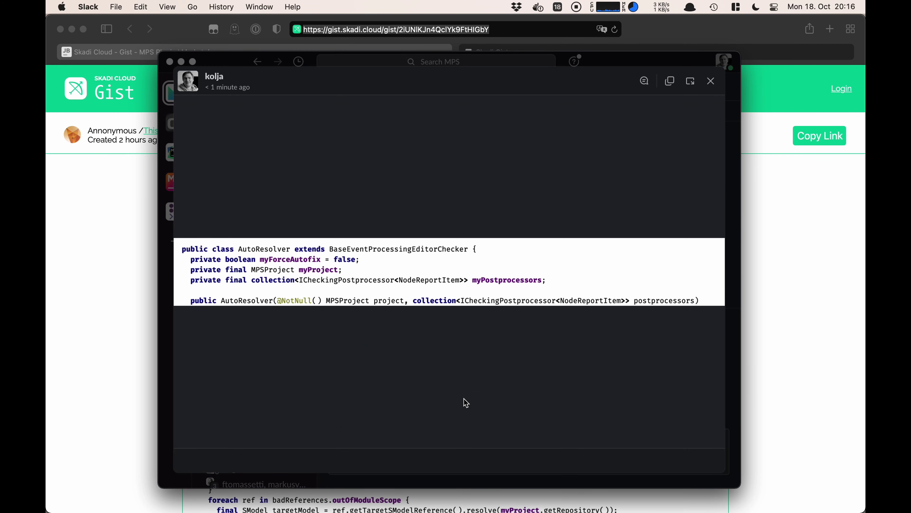
left_click(435, 191)
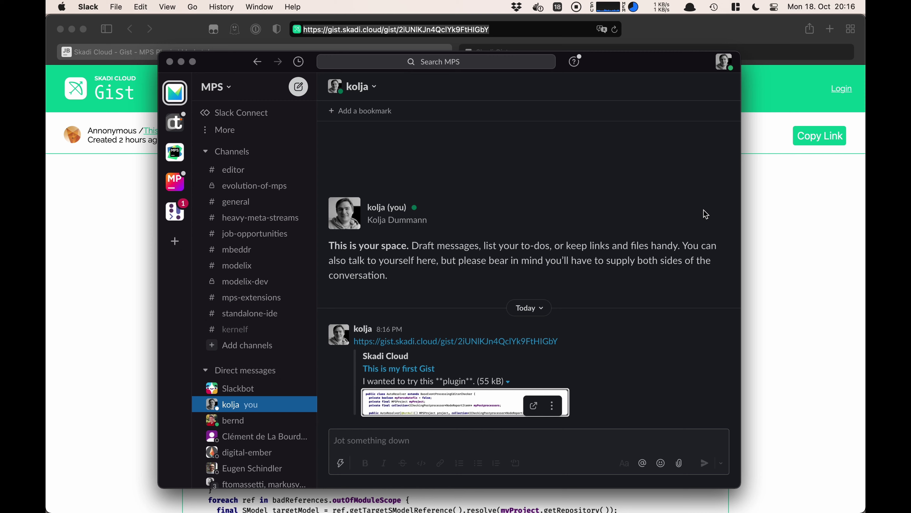
Step: Return to the gist's page in Safari and copy its link with the page's own copy function
left_click(844, 196)
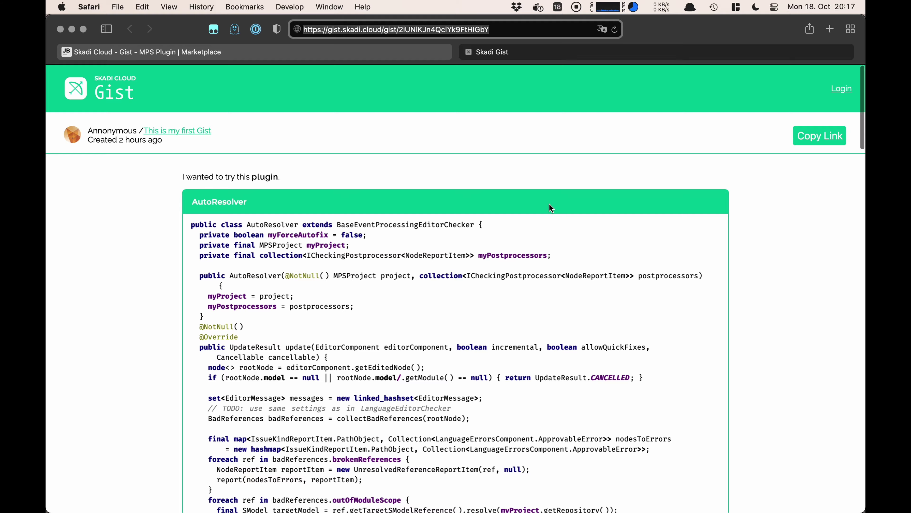
scroll(550, 204, "down", 3)
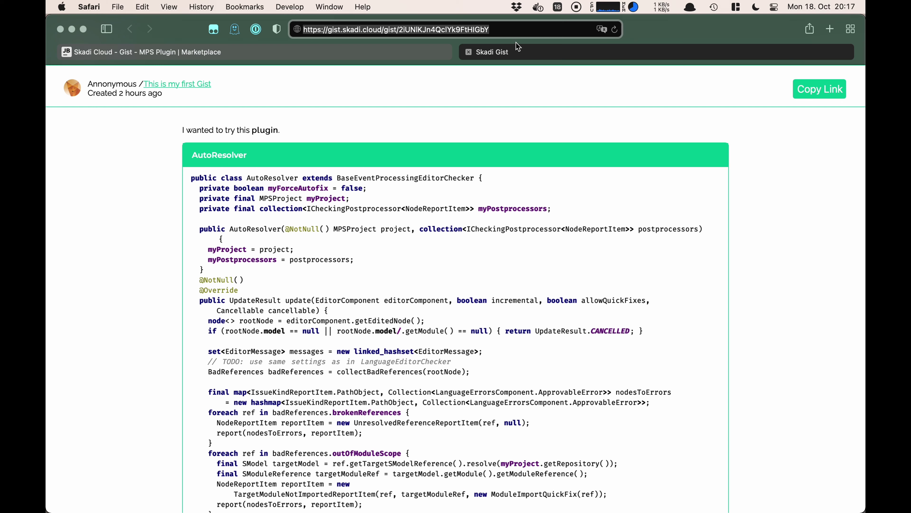
double_click(519, 29)
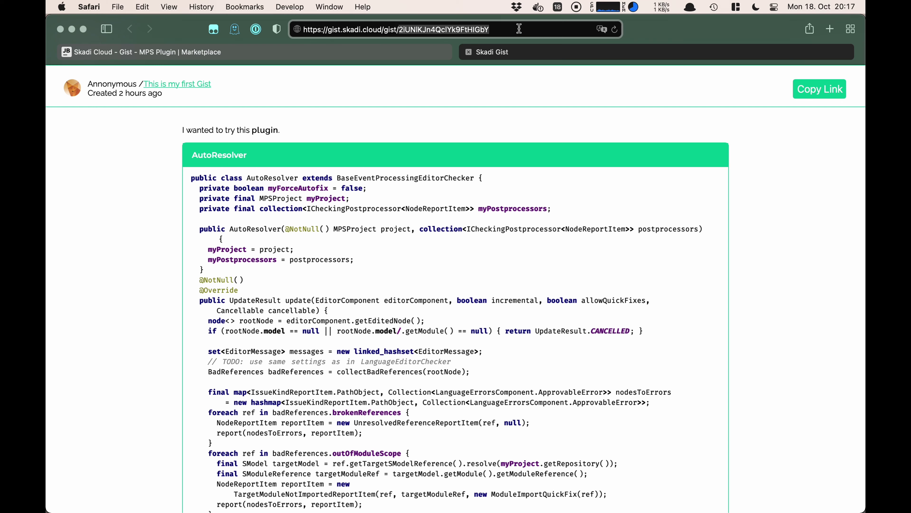
key("super+a")
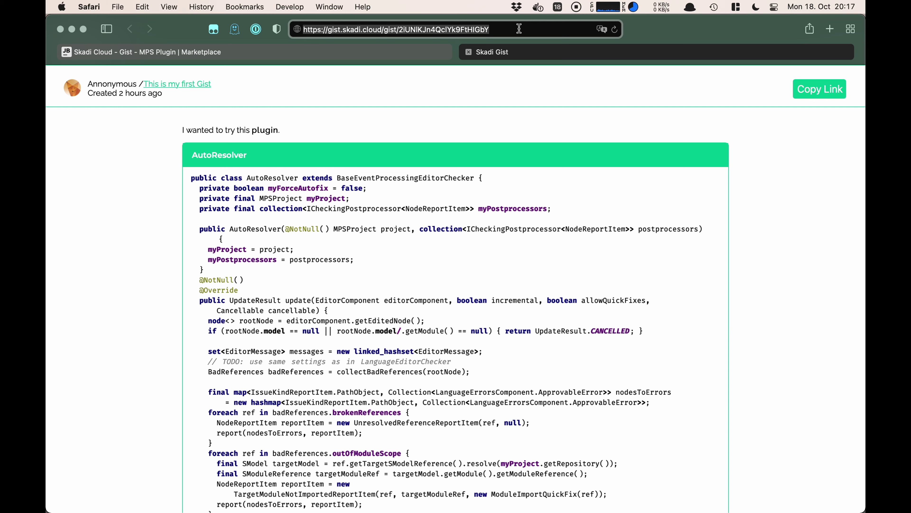
left_click(494, 102)
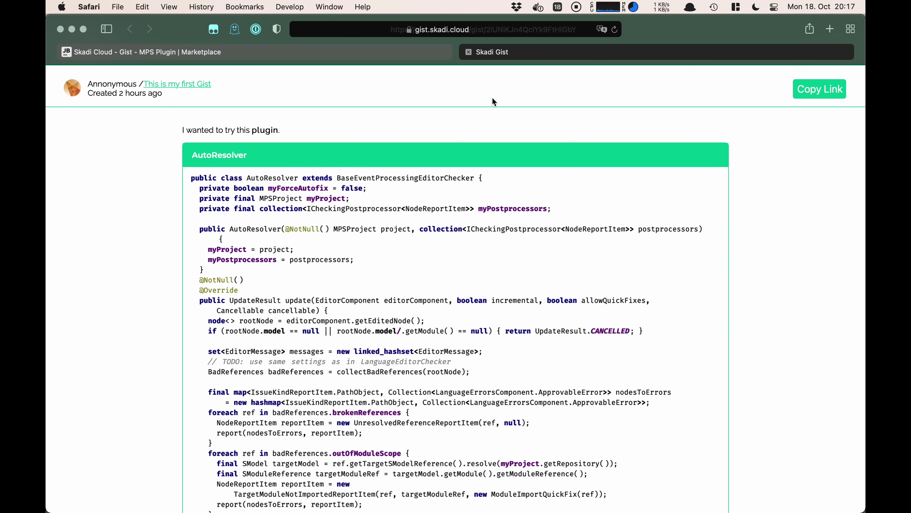
left_click(822, 94)
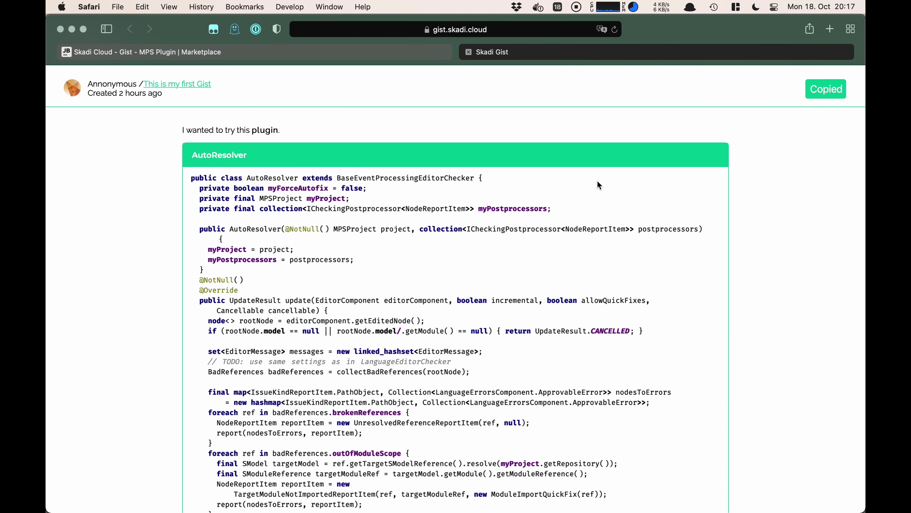
Step: Switch to MPS and import the gist from the copied link into a_model under NewSolution in Project6
key("super+Tab")
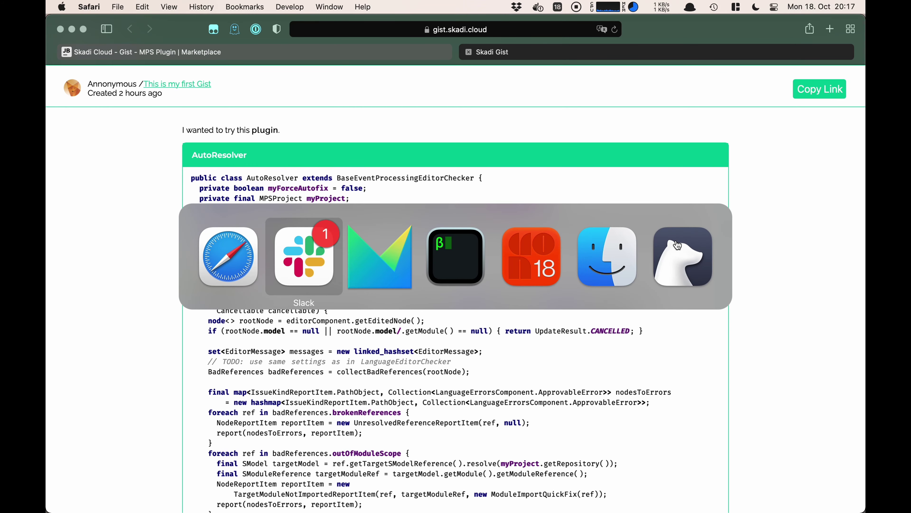
key("super+Tab")
left_click(325, 113)
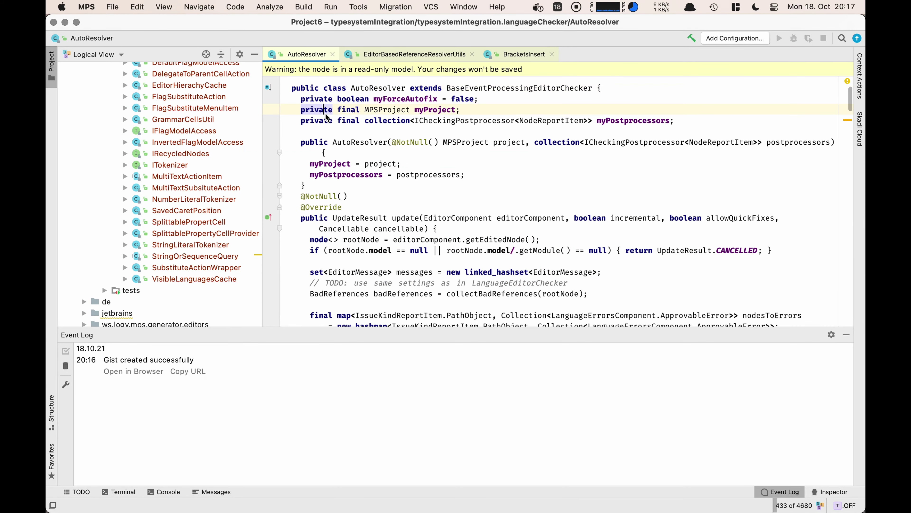
left_click(235, 7)
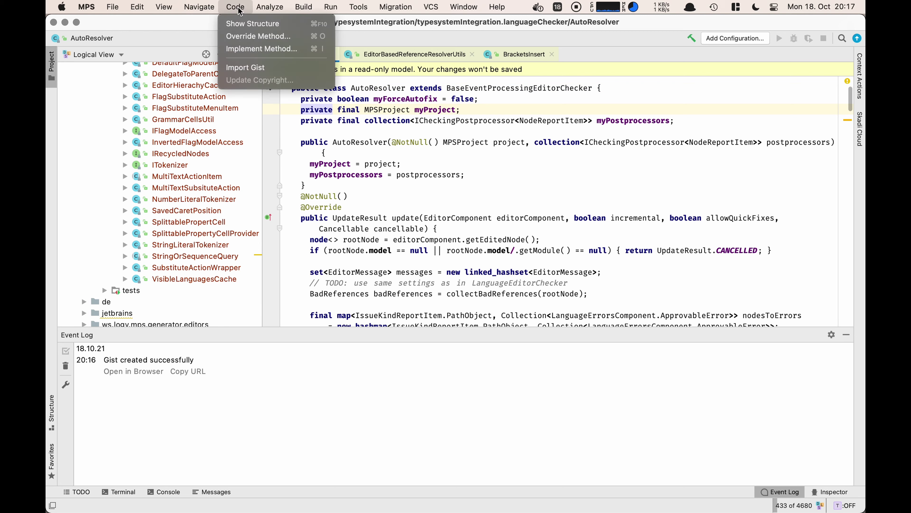
left_click(266, 69)
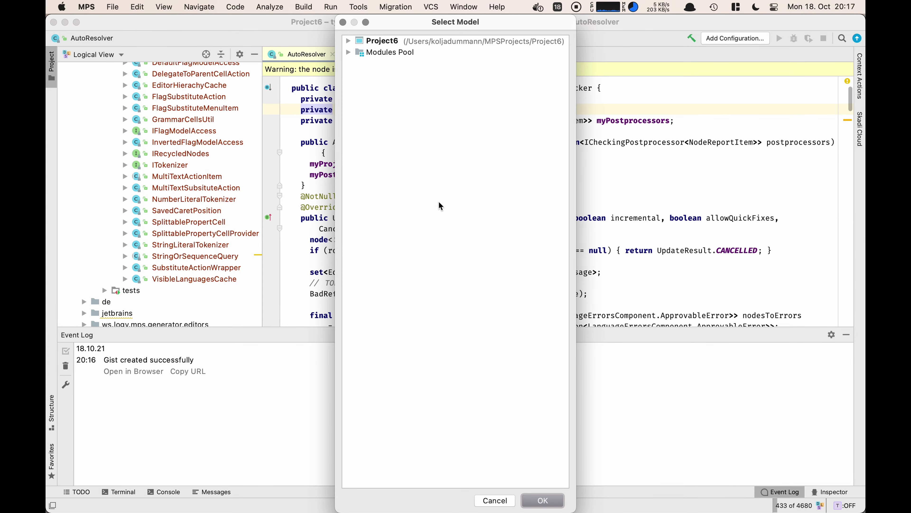
left_click(348, 41)
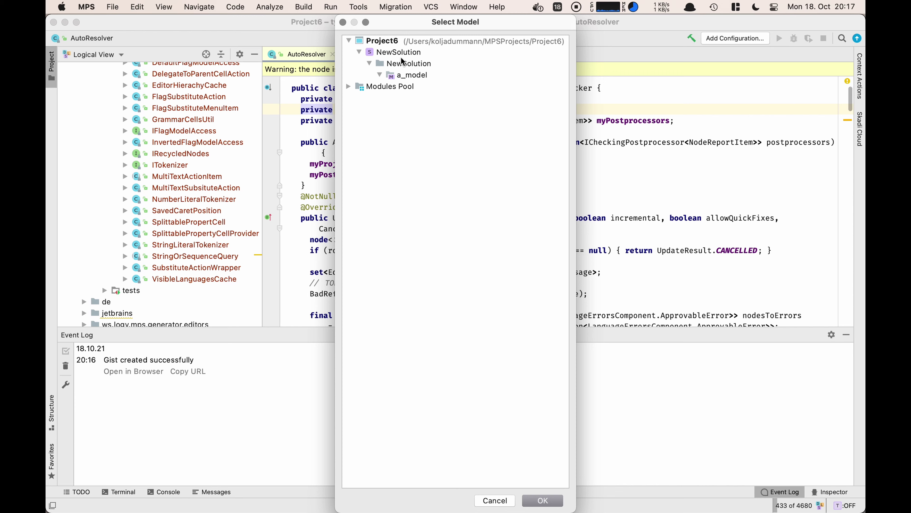
left_click(409, 77)
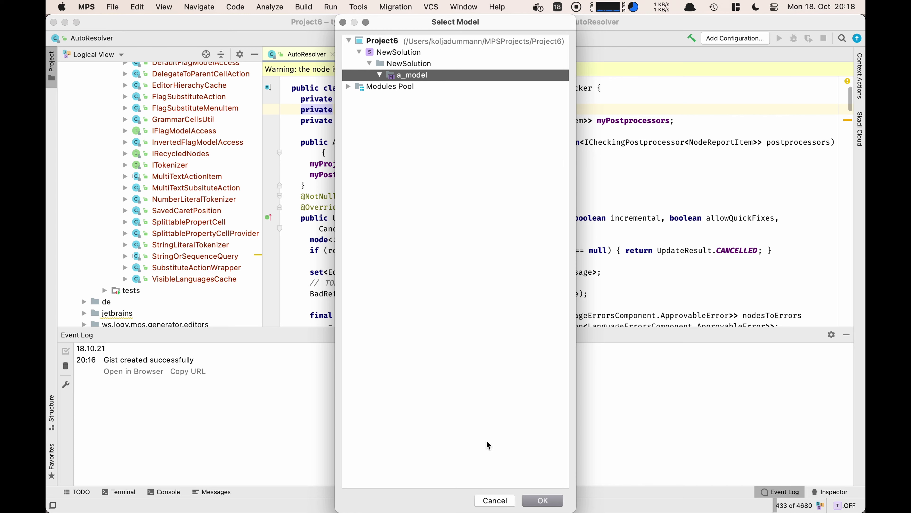
left_click(542, 500)
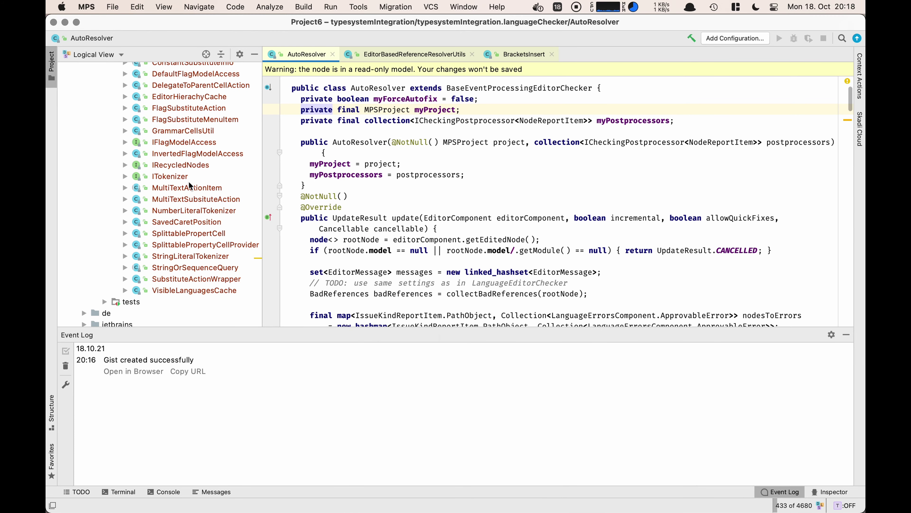
Step: Open the imported AutoResolver from a_model and close the editor of the original read-only AutoResolver
double_click(159, 115)
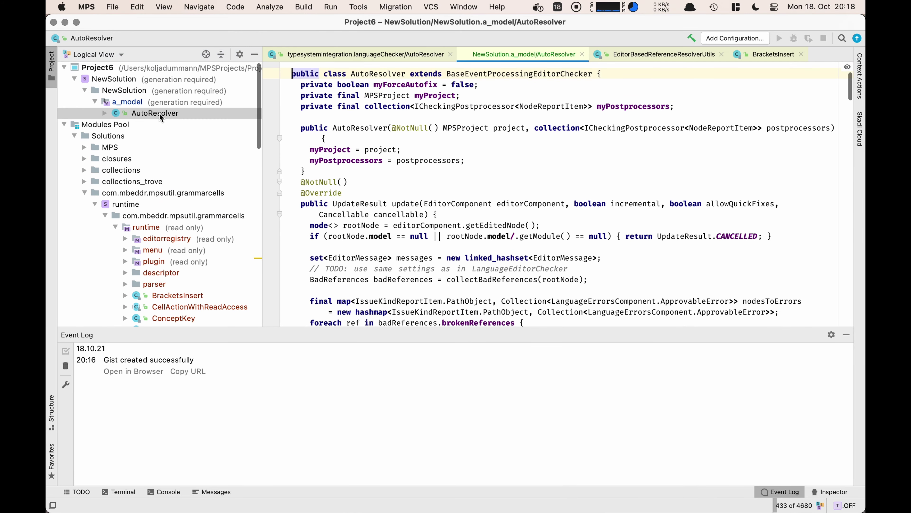
left_click(475, 108)
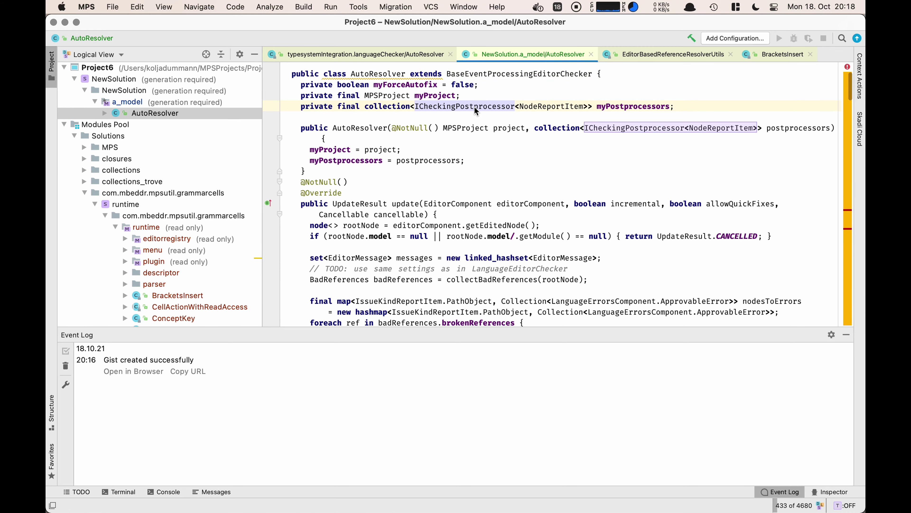
left_click(411, 55)
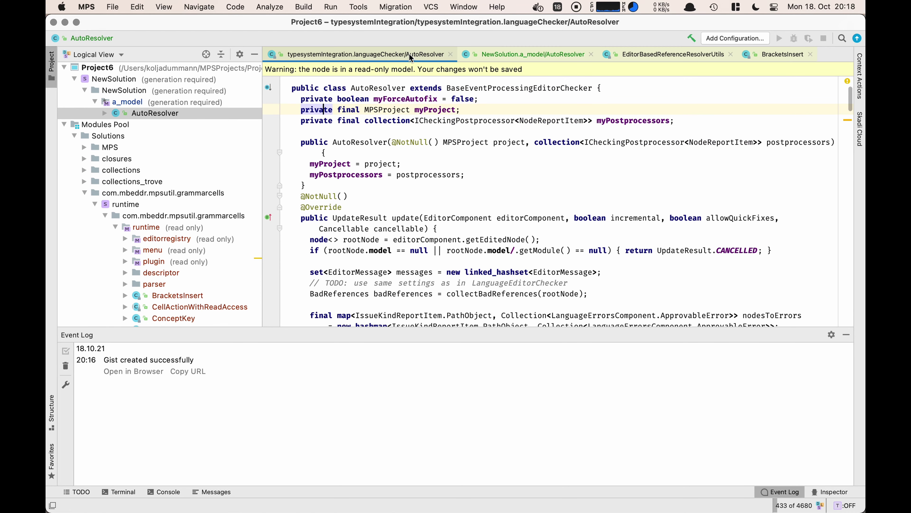
left_click(451, 54)
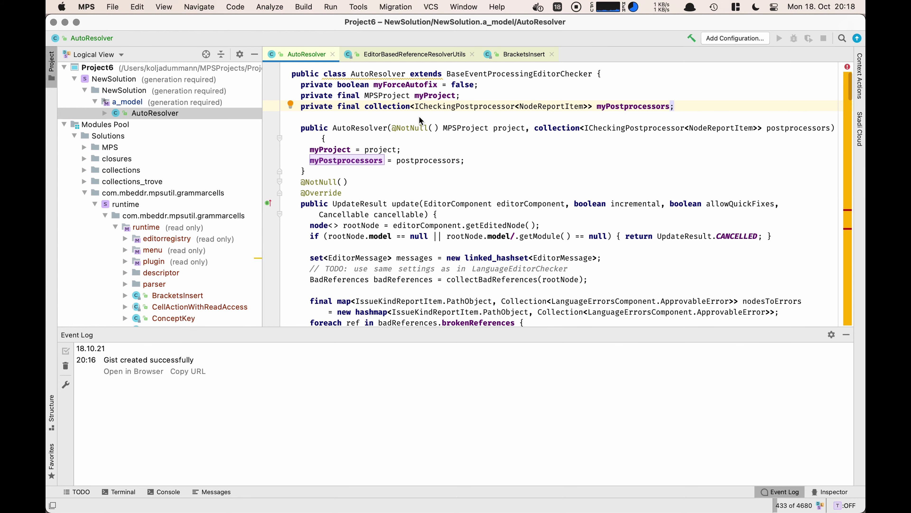
Step: Examine the imported models in a_model's model properties and close them without changes
left_click(140, 101)
key("alt+Return")
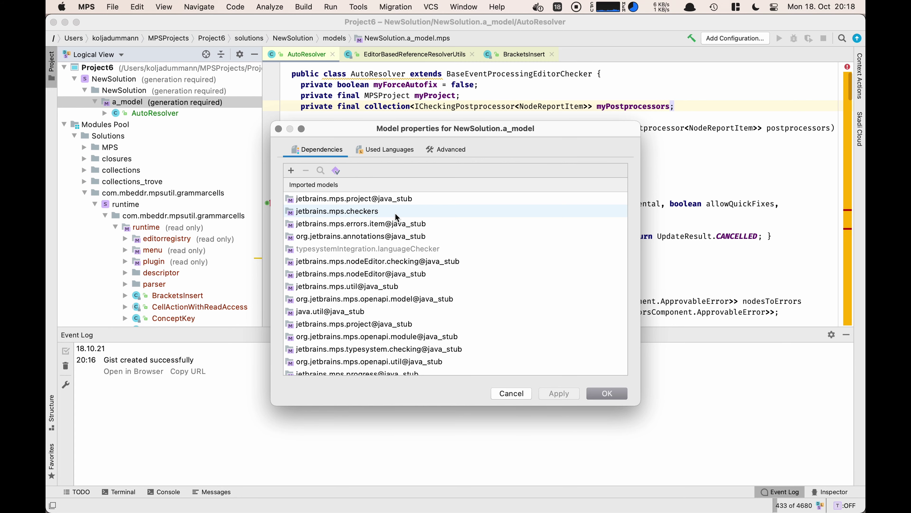
key("Escape")
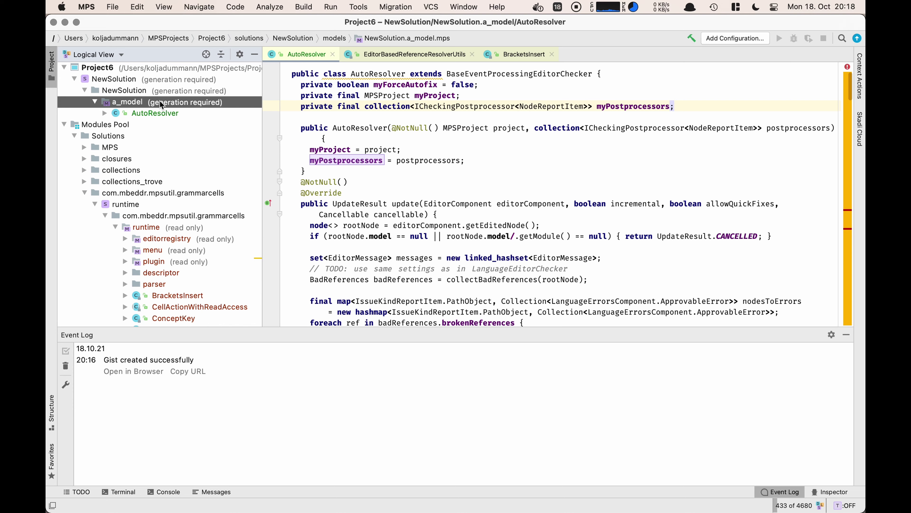
Step: Collapse a_model in the project tree and select the original AutoResolver in typesystemIntegration's languageChecker model
double_click(148, 102)
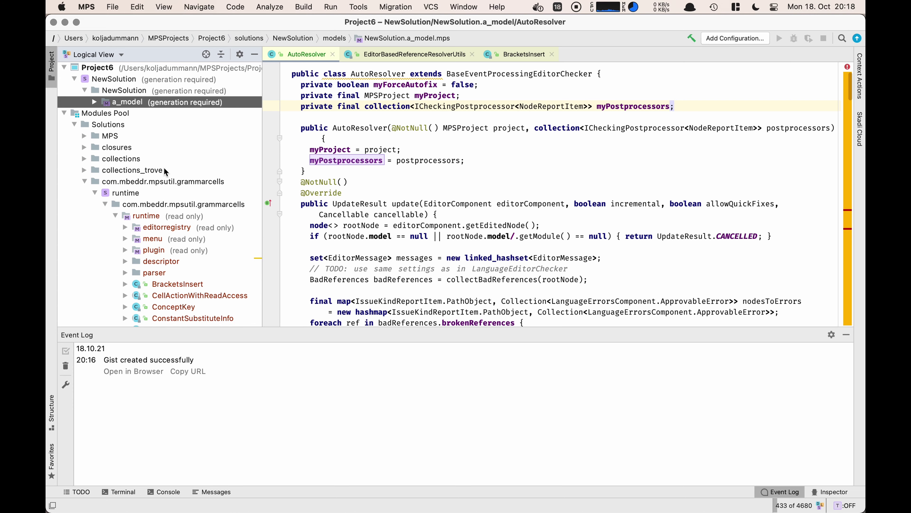
scroll(158, 150, "down", 15)
scroll(164, 171, "down", 5)
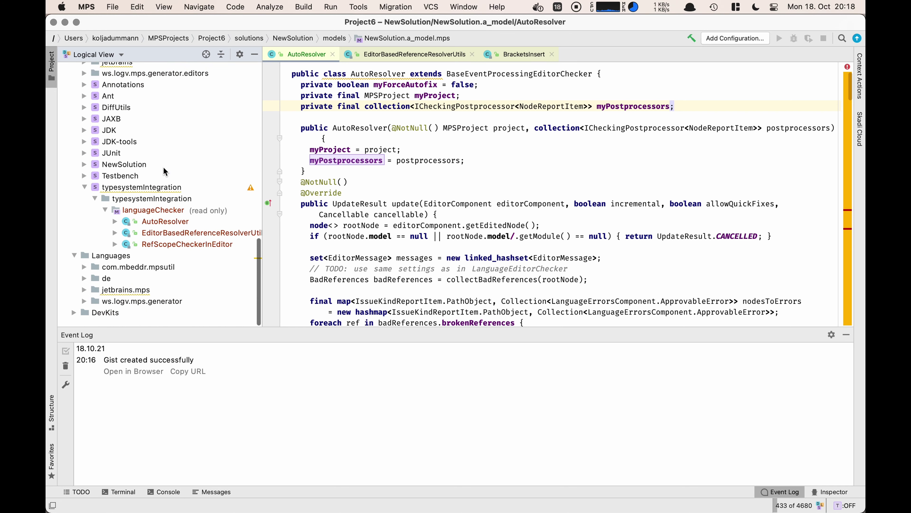
left_click(157, 221)
left_click(386, 141)
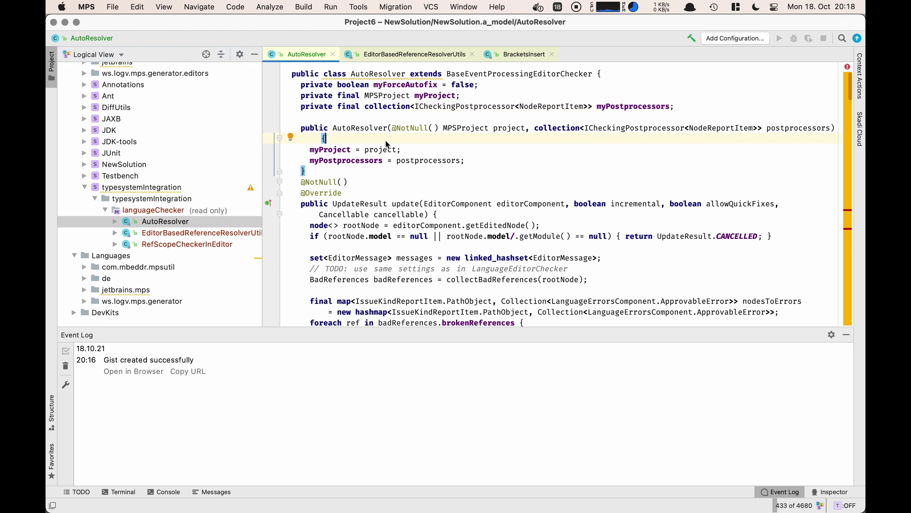
Step: Open the Skadi Cloud settings in the Tools section of the preferences
key("super+comma")
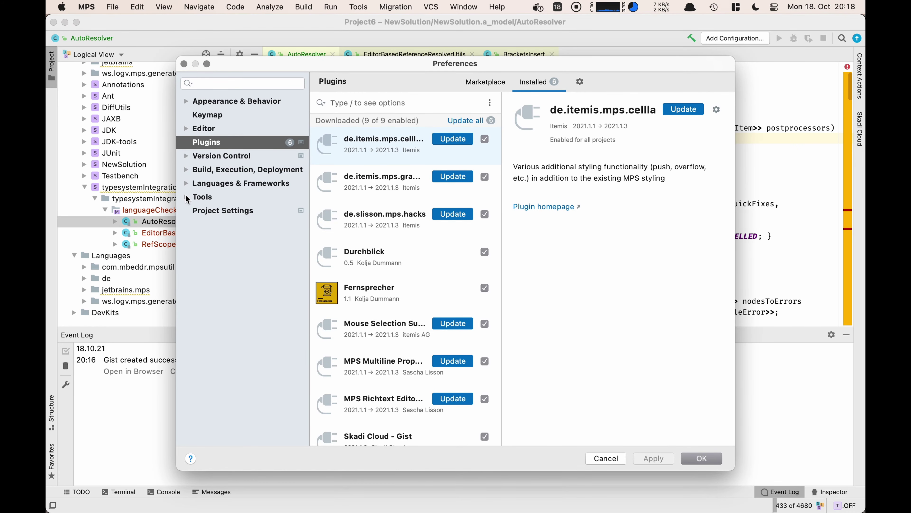
left_click(200, 198)
left_click(186, 198)
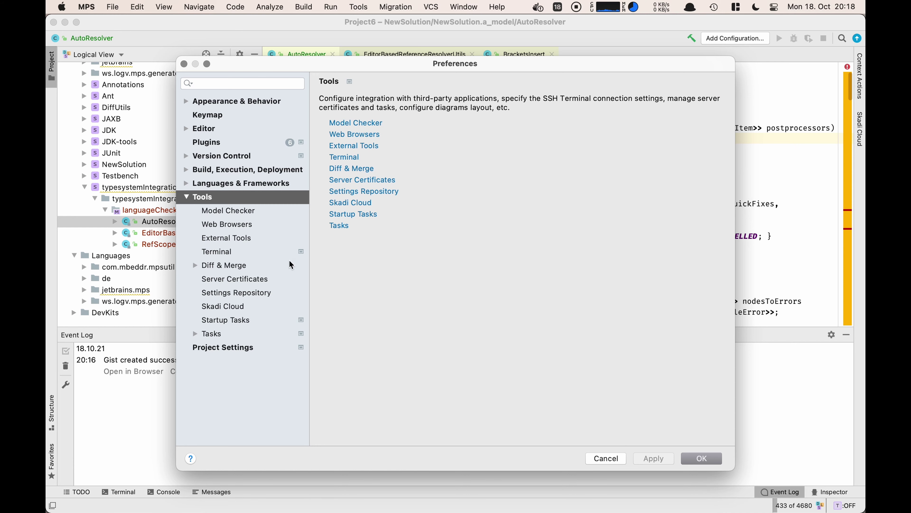
left_click(221, 306)
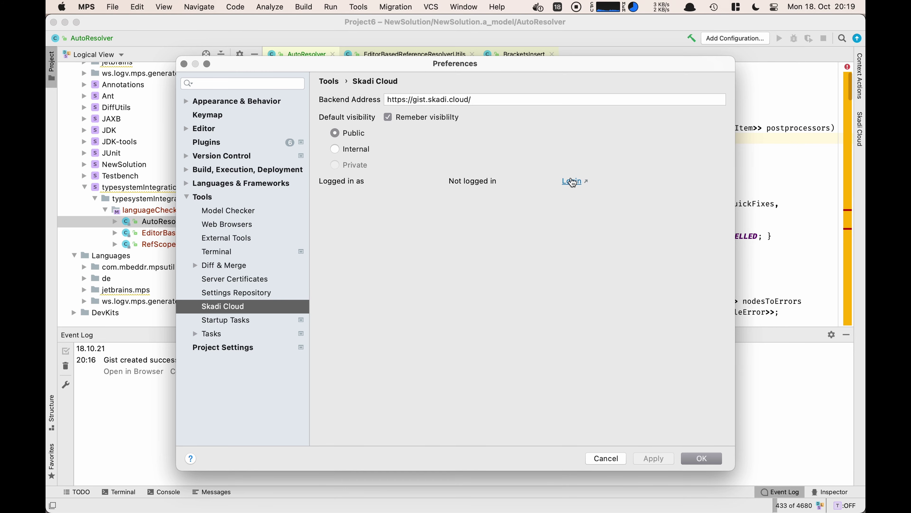
Step: Start the Skadi Cloud login and sign in to GitHub with the saved username and password, authenticating with the security key
left_click(574, 181)
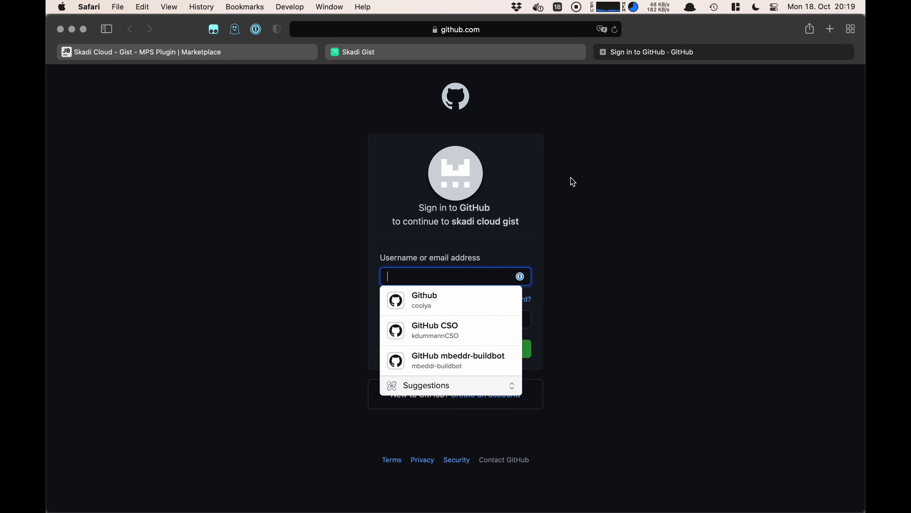
left_click(651, 189)
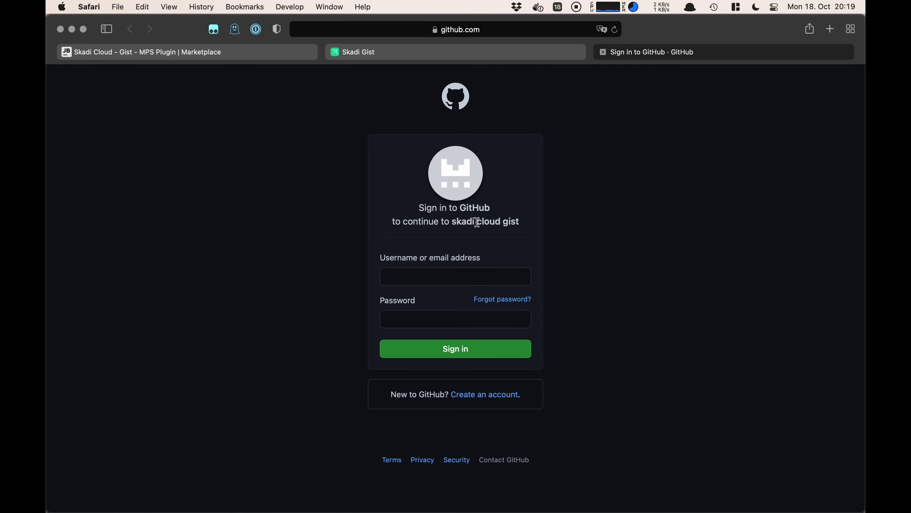
left_click_drag(462, 222, 537, 223)
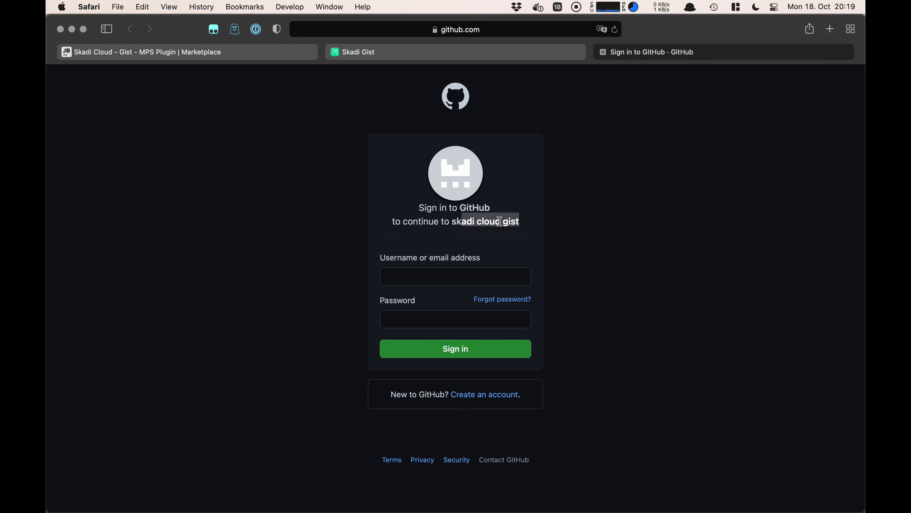
left_click(399, 273)
left_click(413, 305)
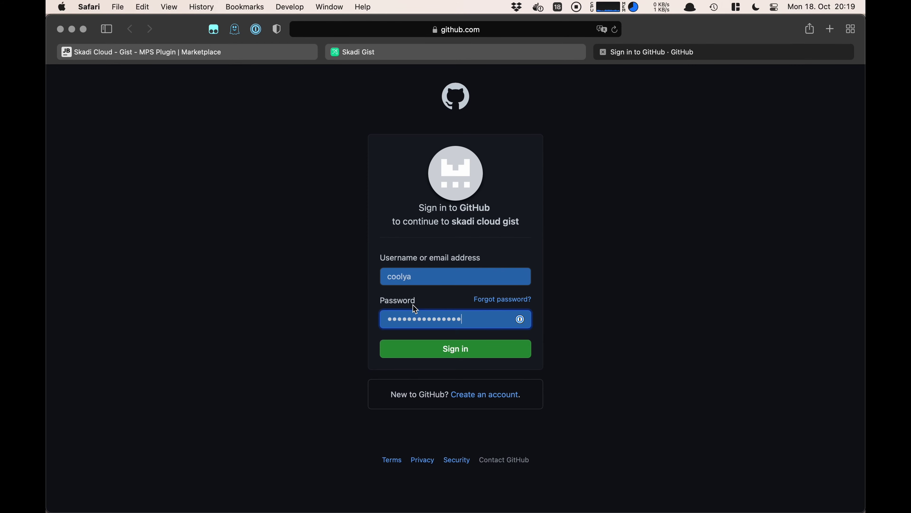
left_click(422, 342)
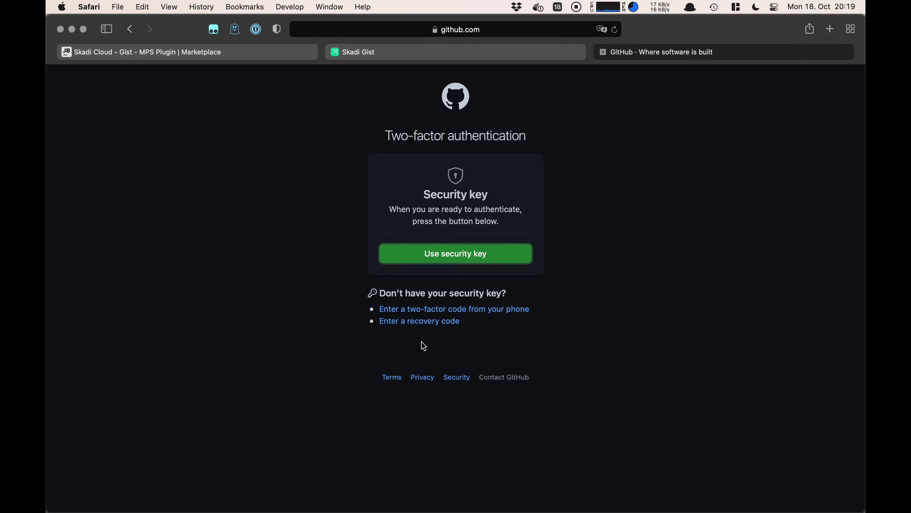
left_click(466, 254)
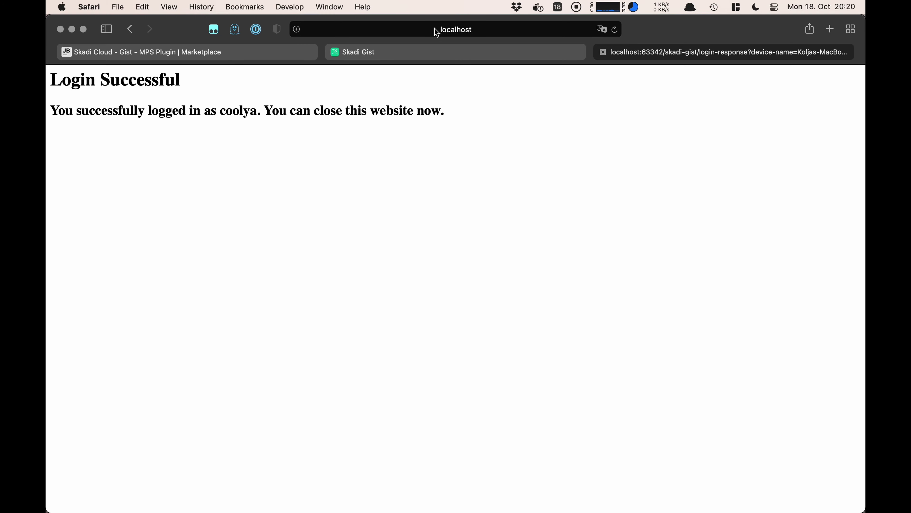
Step: Close the login response page in Safari, return to MPS and confirm the preferences
key("super+w")
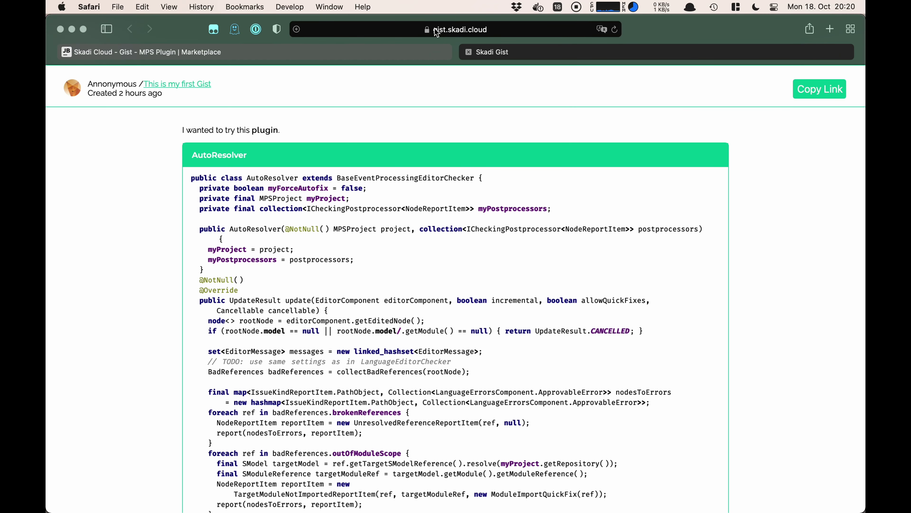
key("super+Tab")
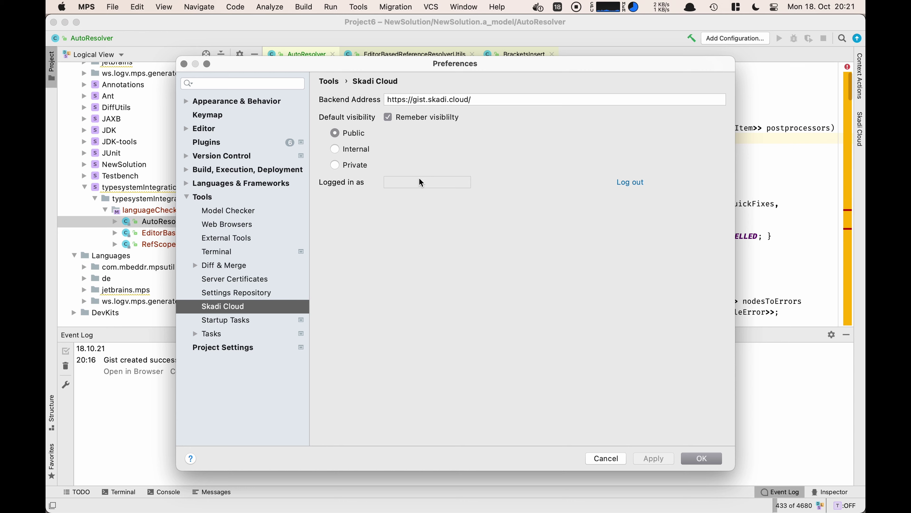
left_click(698, 457)
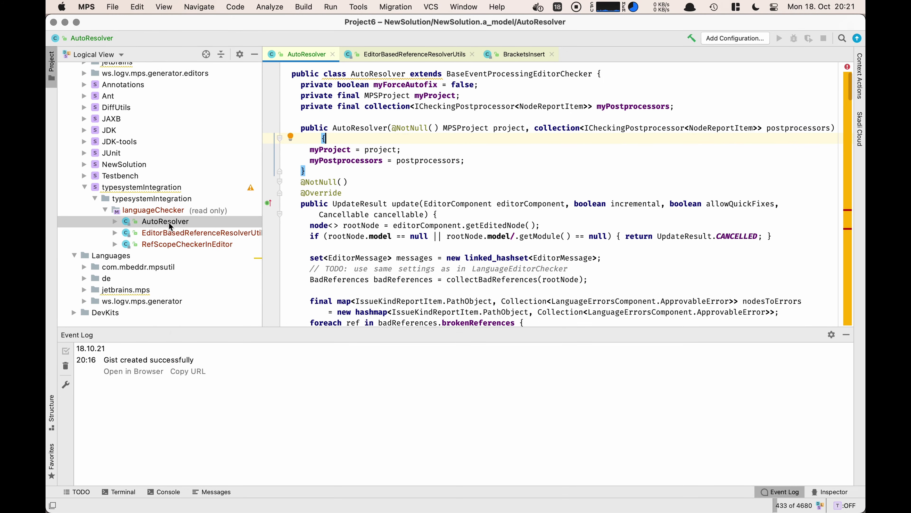
Step: Start a gist from EditorBasedReferenceResolverUtils and RefScopeCheckerInEditor in the languageChecker model and title it "My second Gist"
left_click(187, 225)
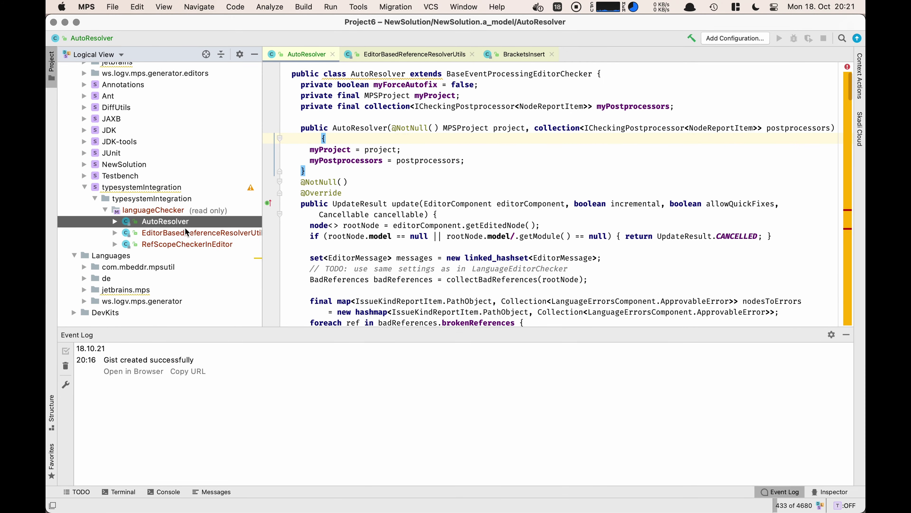
left_click(186, 232)
left_click(197, 246, "shift")
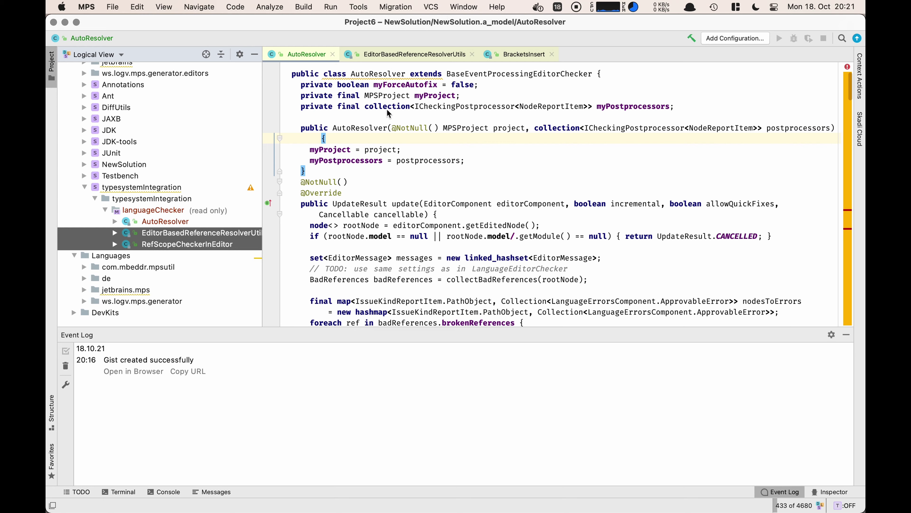
right_click(177, 236)
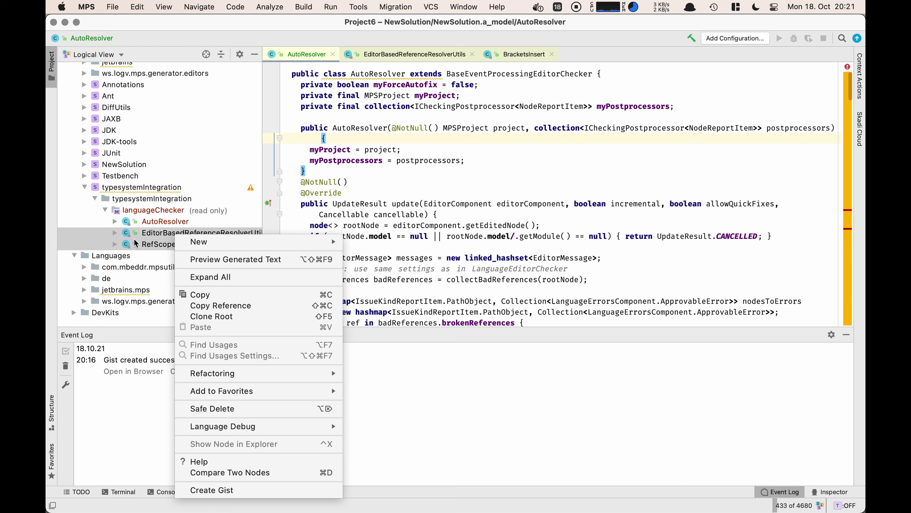
left_click(206, 490)
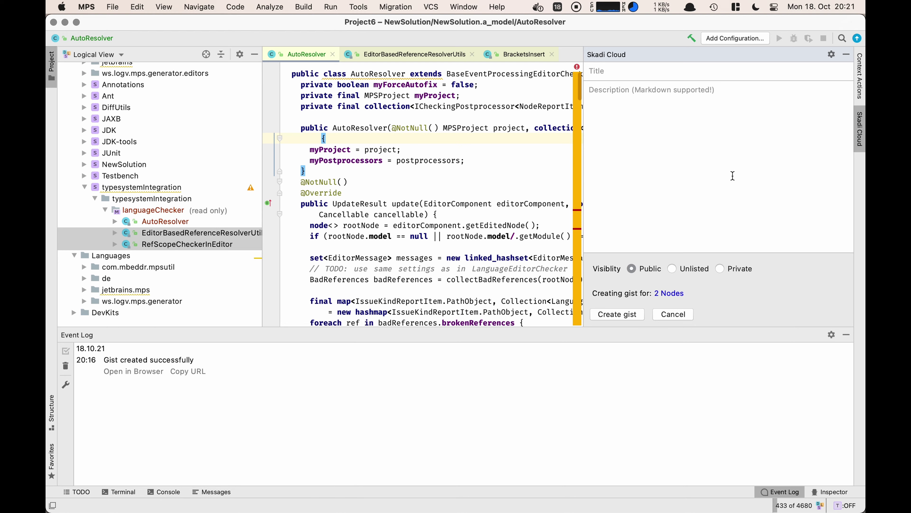
left_click(611, 69)
type("My second Gist")
left_click(589, 90)
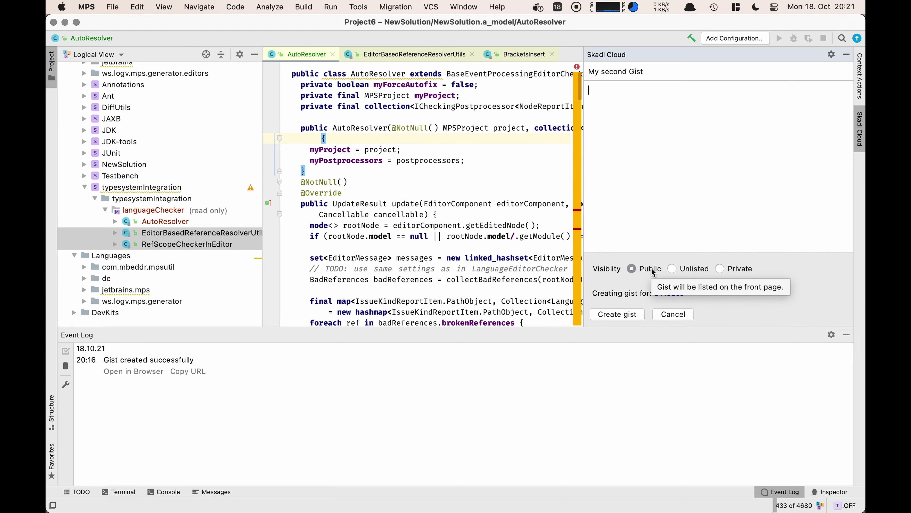
key("super+Tab")
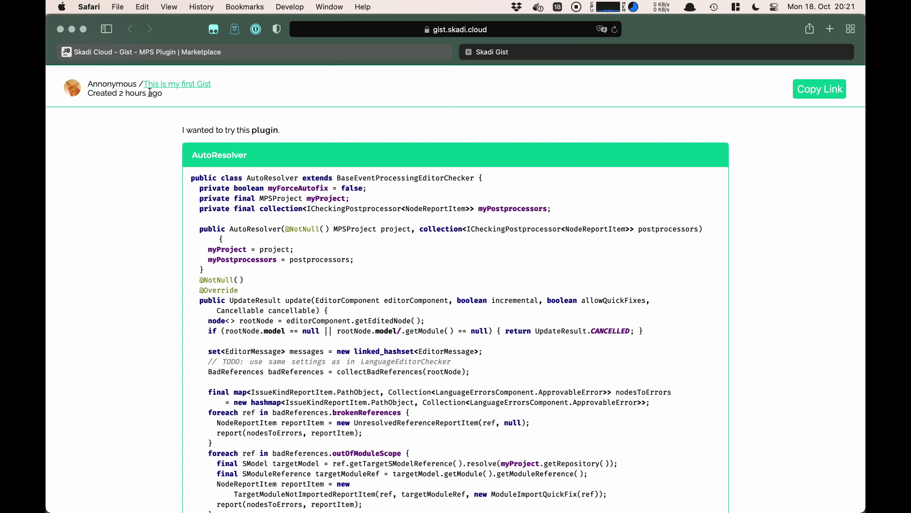
left_click(377, 30)
key("Right")
key("alt+BackSpace")
key("alt+BackSpace")
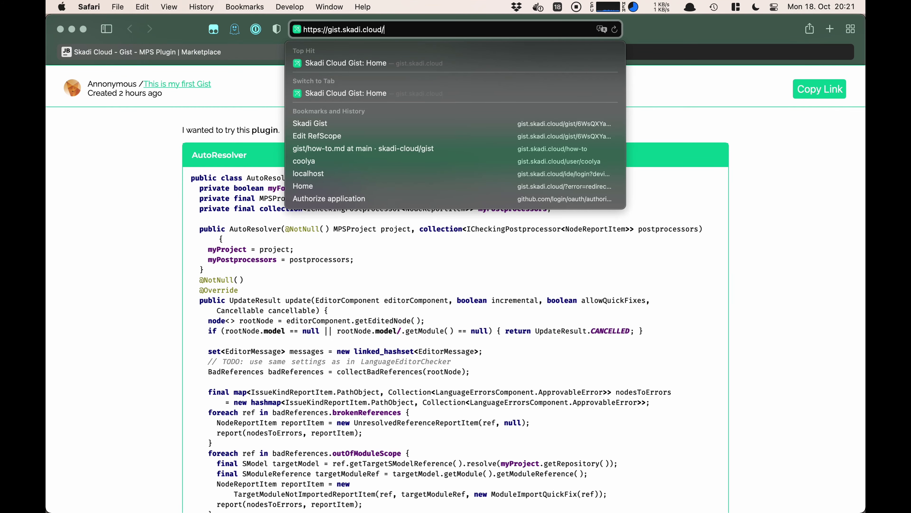
key("Return")
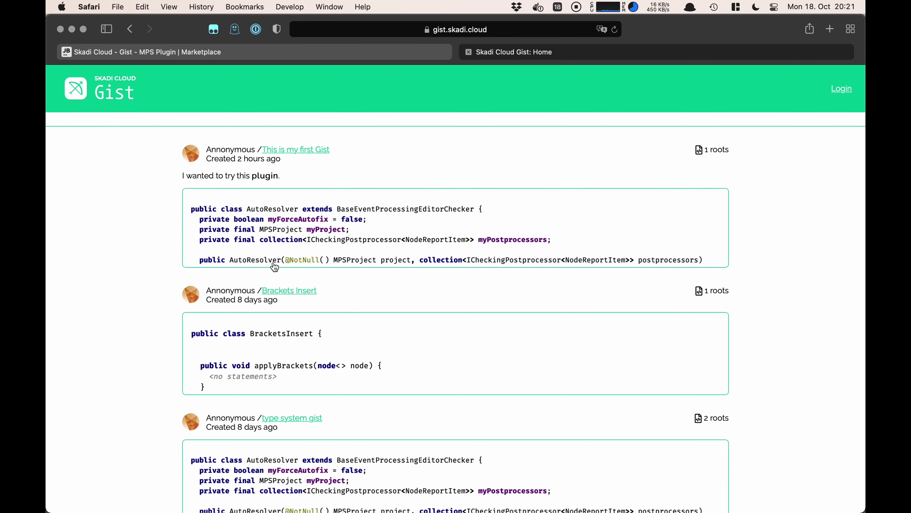
scroll(349, 270, "down", 8)
scroll(350, 273, "up", 8)
Step: Return to MPS, create the two-node gist with Public visibility and open it in the browser
key("cmd+Tab")
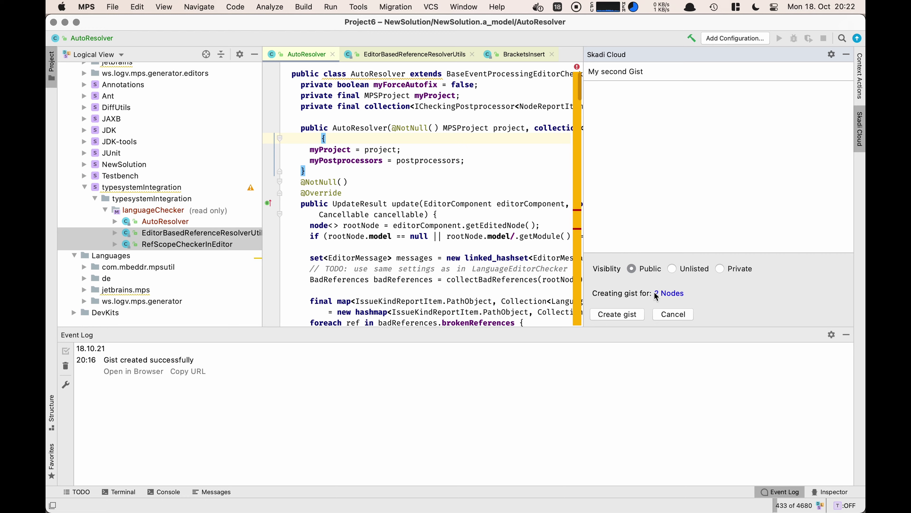
mouse_move(668, 295)
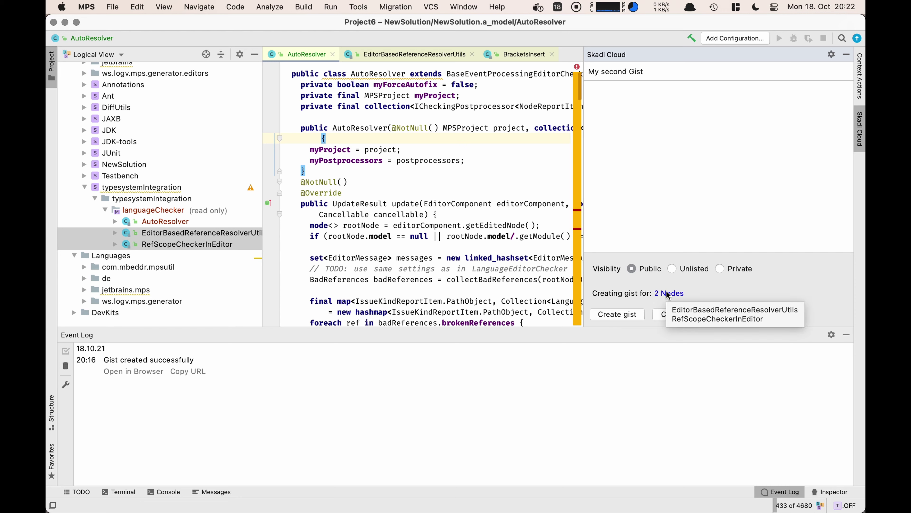
left_click(612, 315)
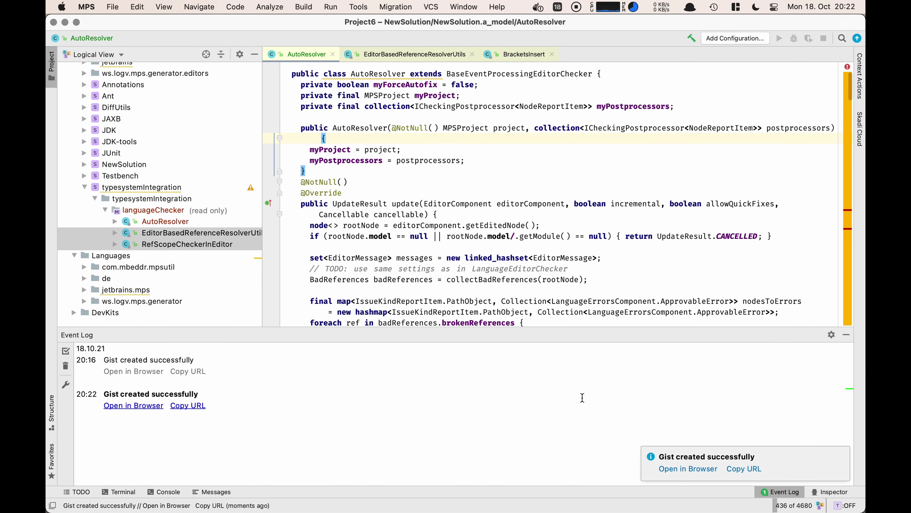
left_click(669, 469)
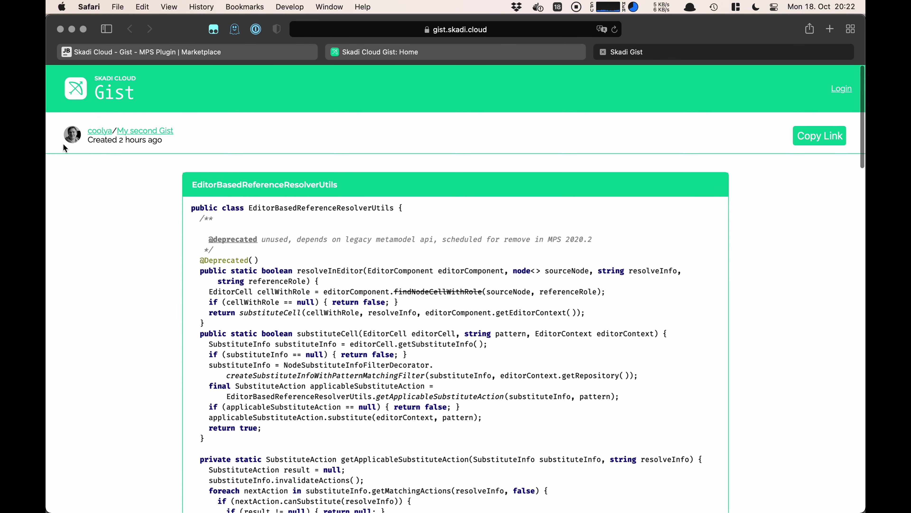
Step: Open "This is my first Gist" from the front page to compare its author line, and return to "My second Gist"
left_click(395, 50)
left_click(302, 150)
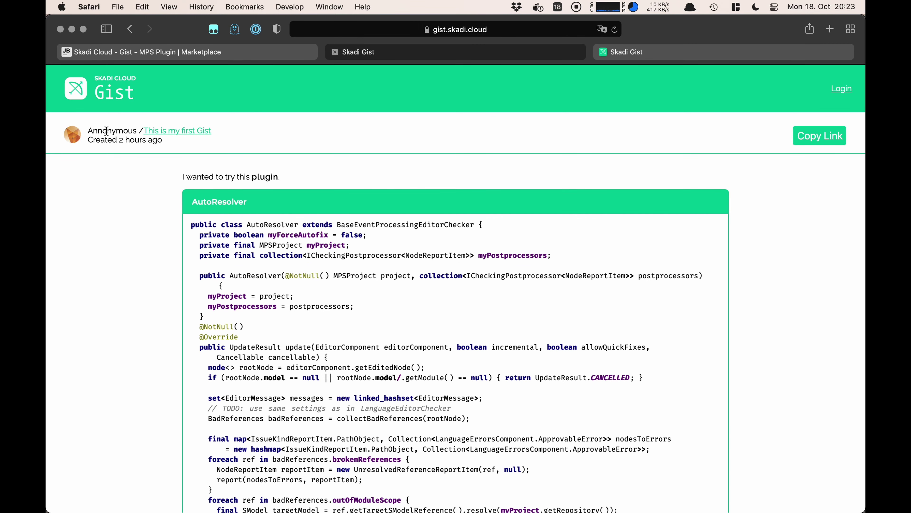
left_click(674, 54)
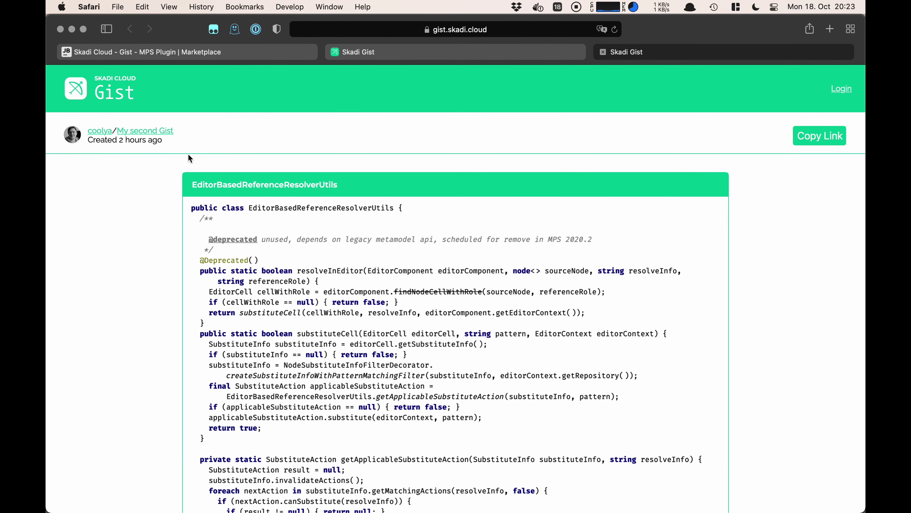
Step: Look through both nodes of "My second Gist", EditorBasedReferenceResolverUtils and RefScopeCheckerInEditor, on its web page
scroll(198, 200, "down", 20)
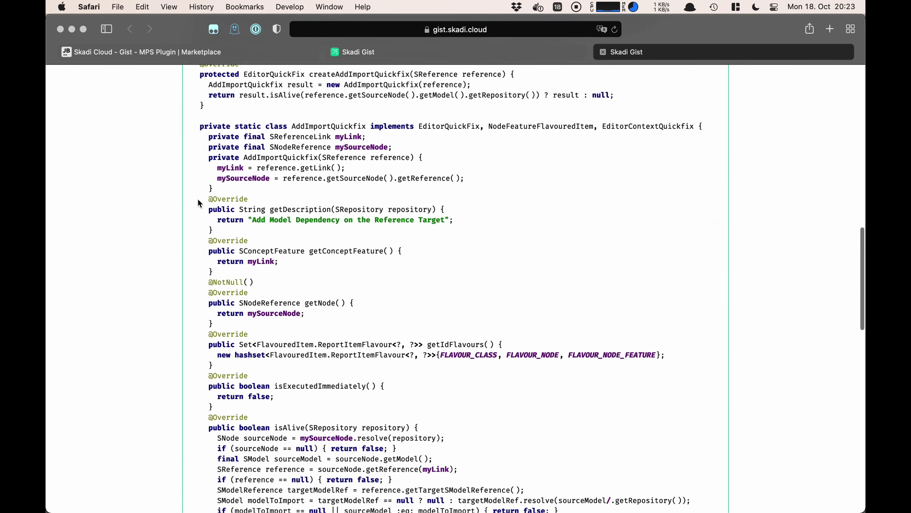
scroll(198, 200, "up", 9)
scroll(199, 203, "up", 10)
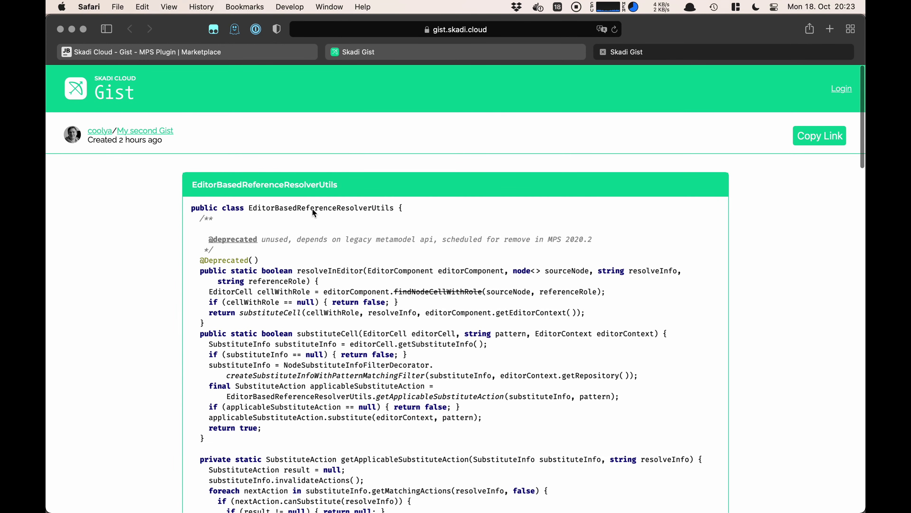
scroll(337, 225, "down", 10)
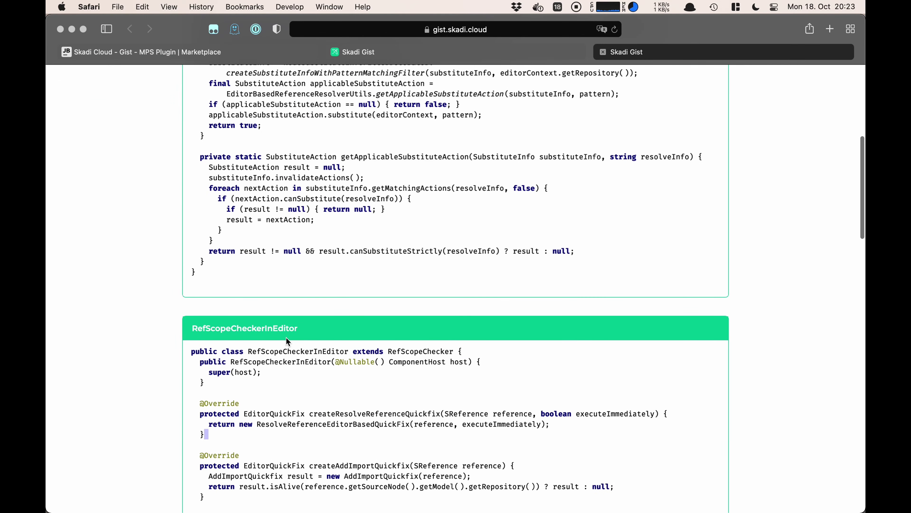
scroll(286, 337, "up", 10)
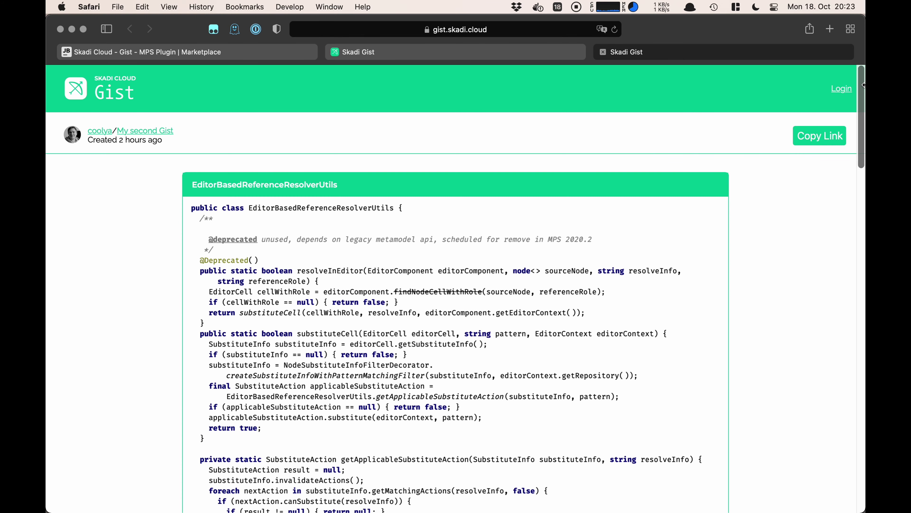
Step: Log in to the Skadi Gist website through GitHub, filling in the saved username and account password
left_click(838, 90)
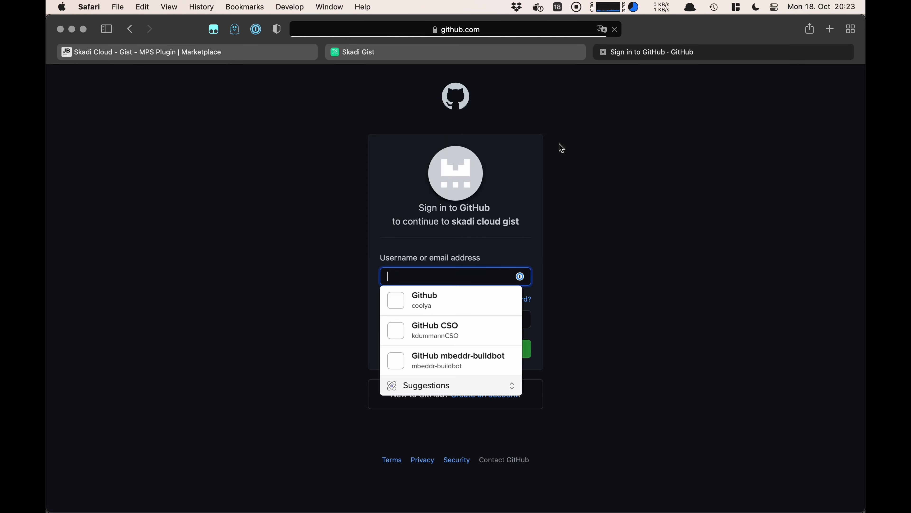
left_click(423, 300)
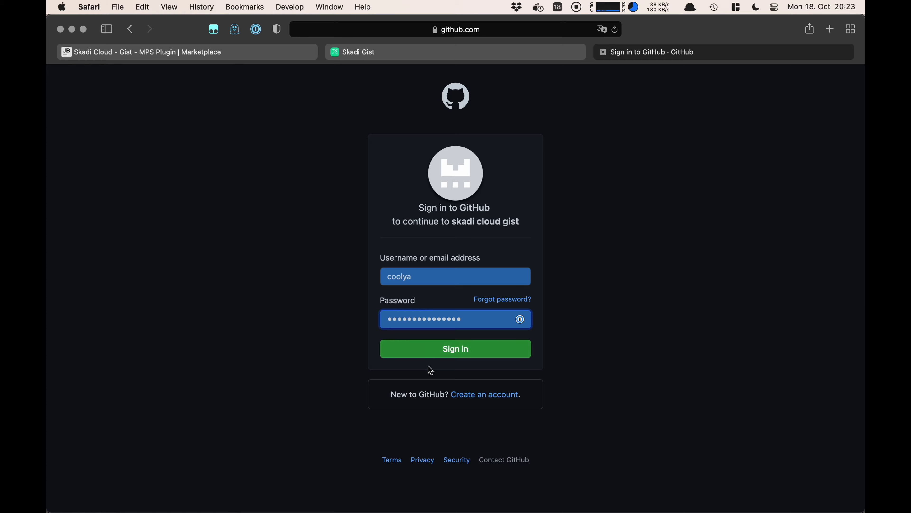
left_click(433, 350)
left_click(459, 254)
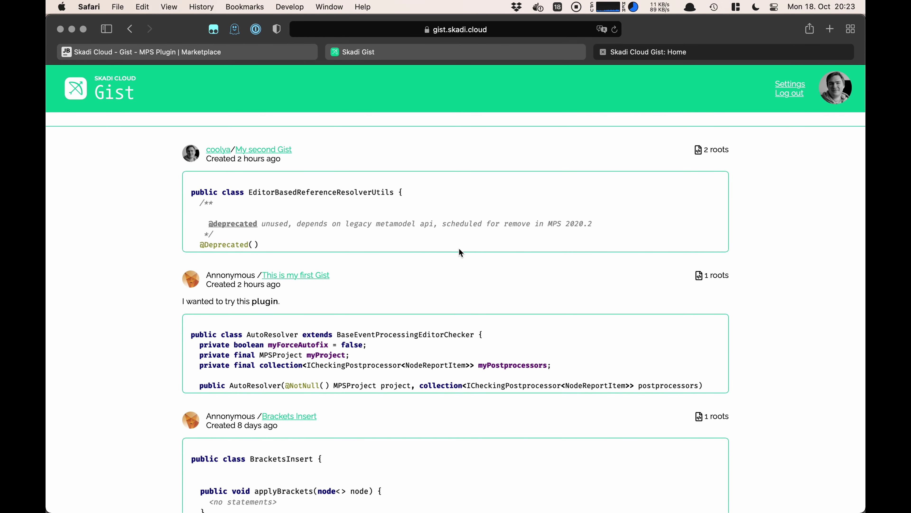
Step: Open "My second Gist" for editing and examine its title, description and the removal option on its nodes
left_click(285, 151)
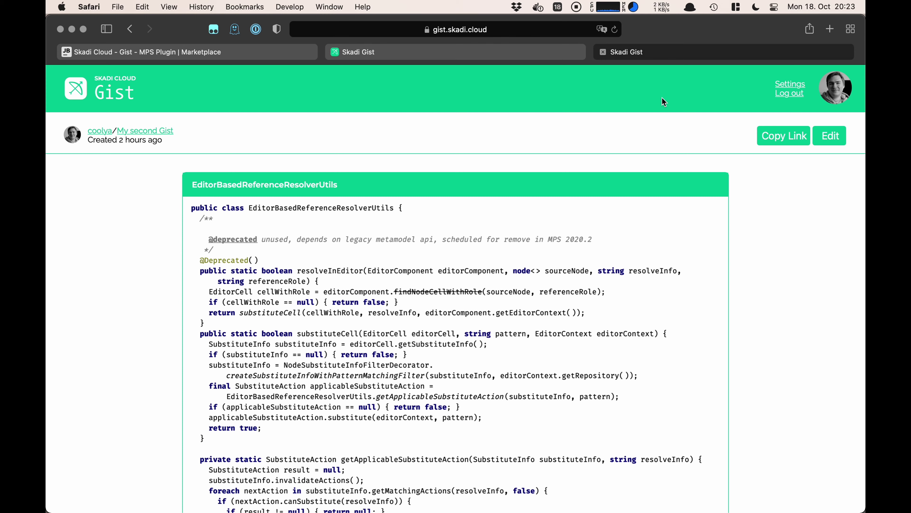
left_click(834, 136)
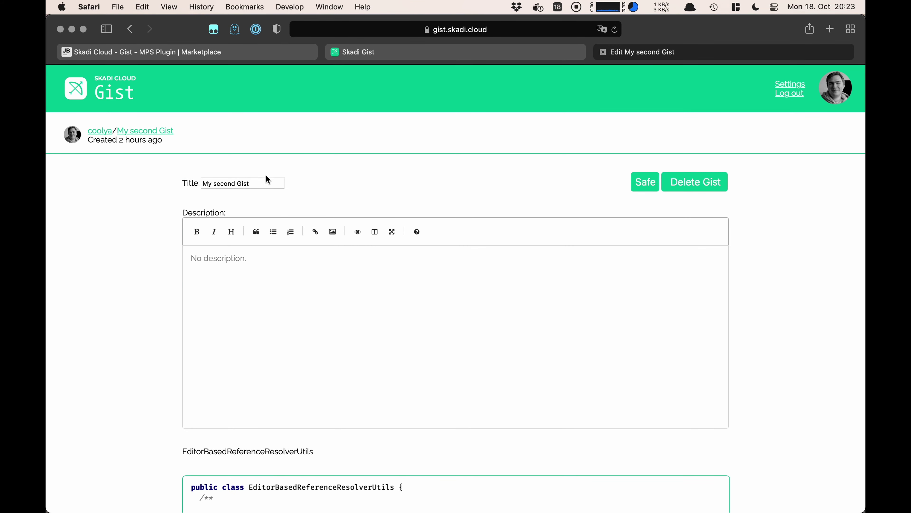
double_click(252, 185)
left_click(234, 316)
scroll(272, 215, "down", 10)
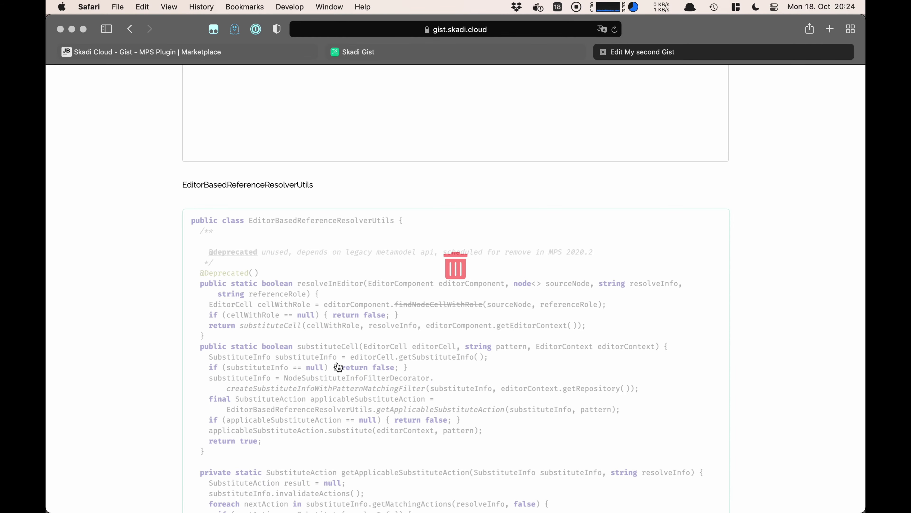
left_click(351, 348)
scroll(352, 348, "up", 15)
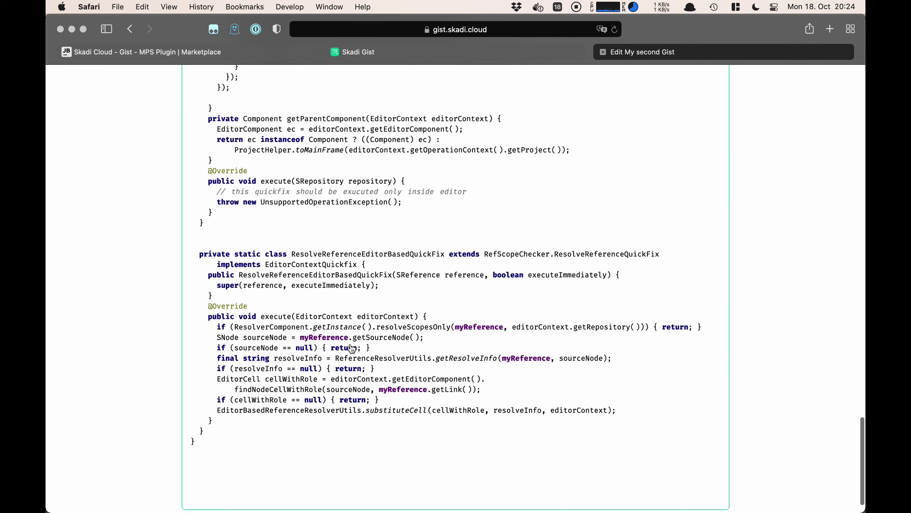
scroll(351, 348, "up", 20)
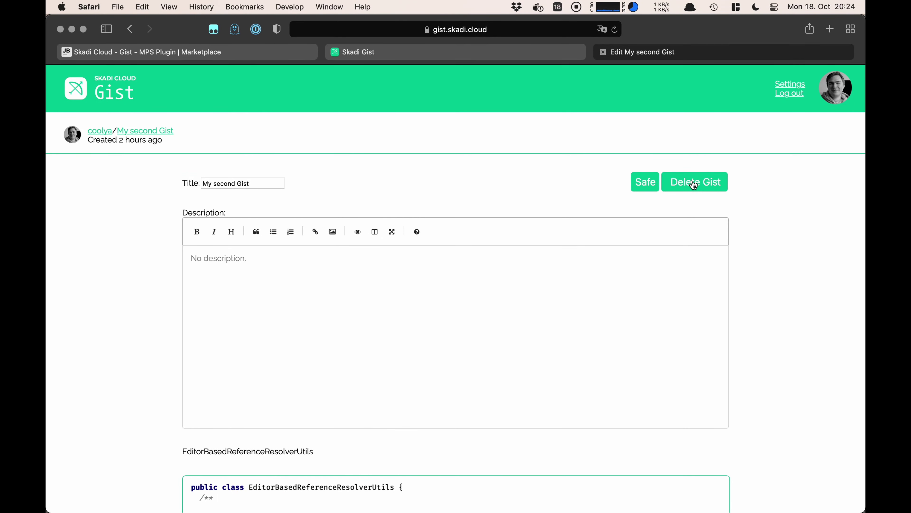
Step: View the delete confirmation for "My second Gist" and return to the gist's page without deleting it
left_click(694, 184)
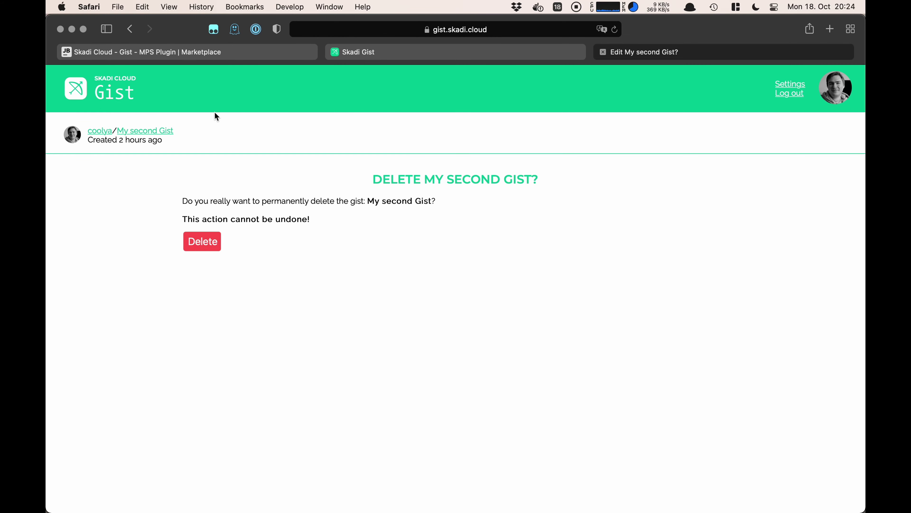
left_click(130, 30)
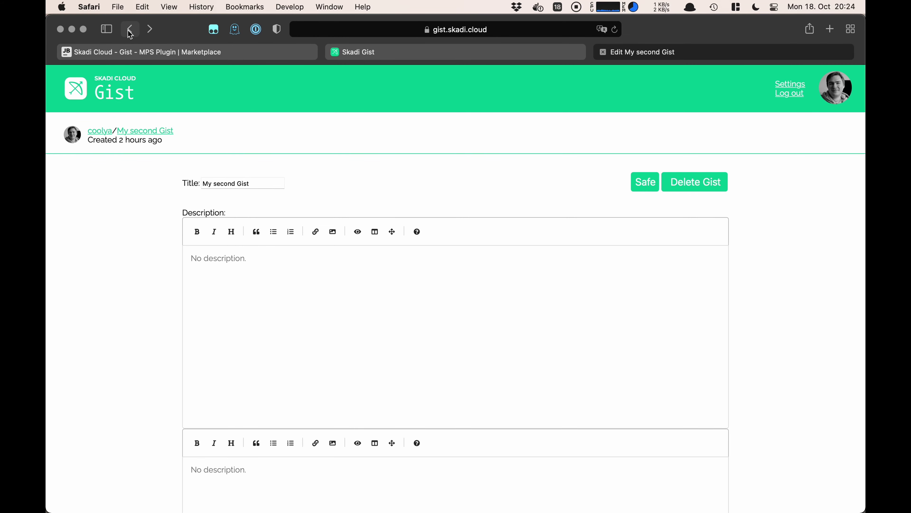
left_click(130, 30)
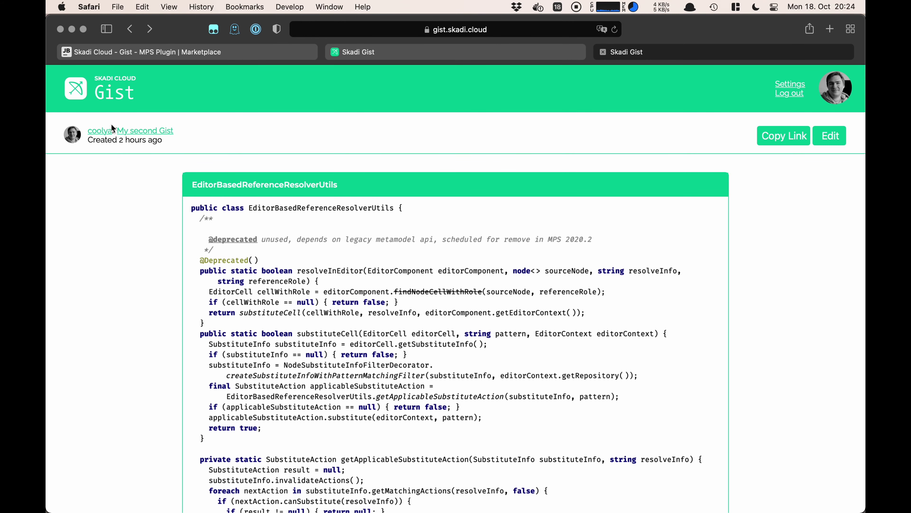
Step: Open the author's page from "My second Gist" and look through the gists listed there
left_click(100, 131)
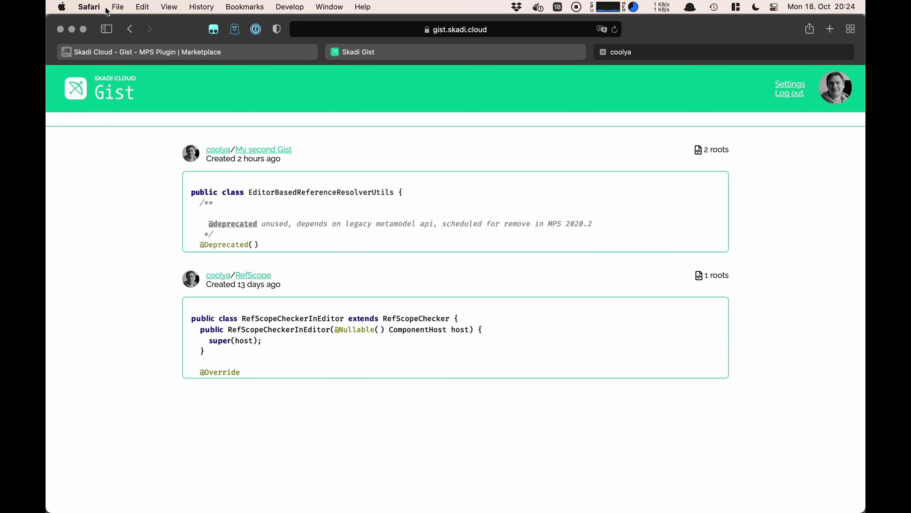
left_click(131, 30)
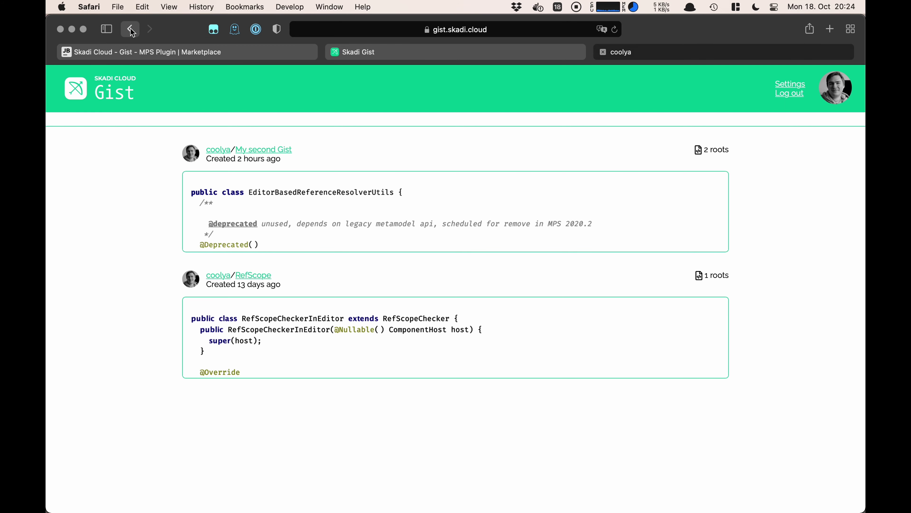